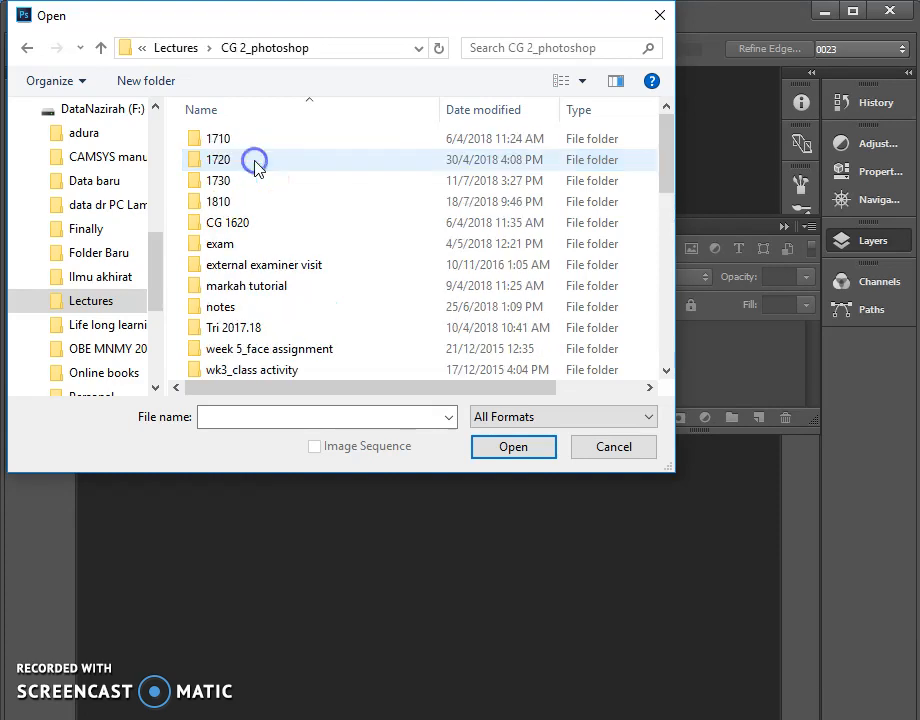
Open the practice1 JPG image from the 1810 folder.
double_click(231, 204)
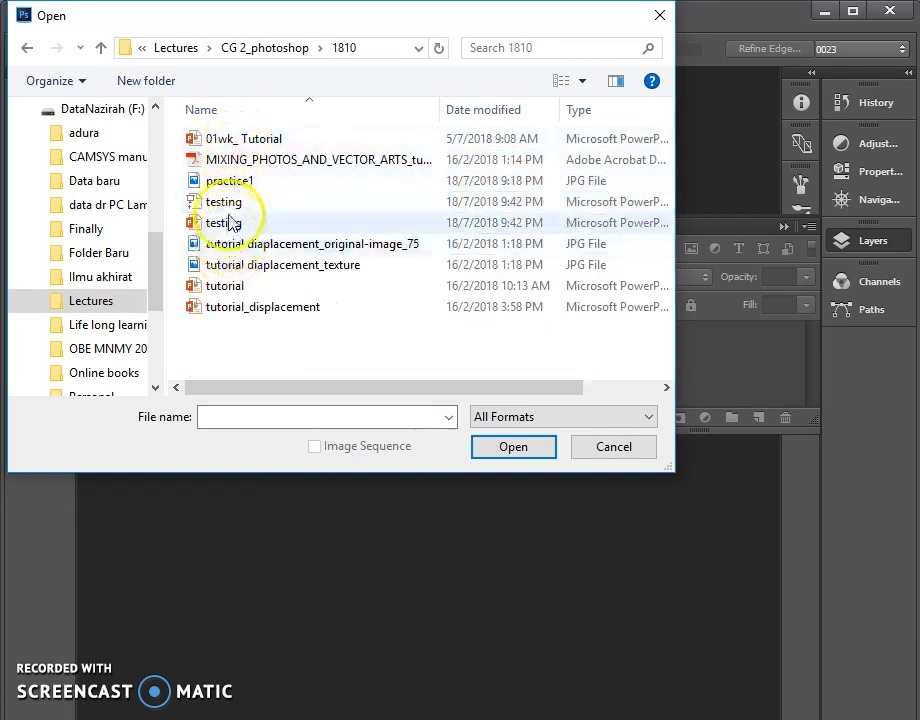
double_click(232, 182)
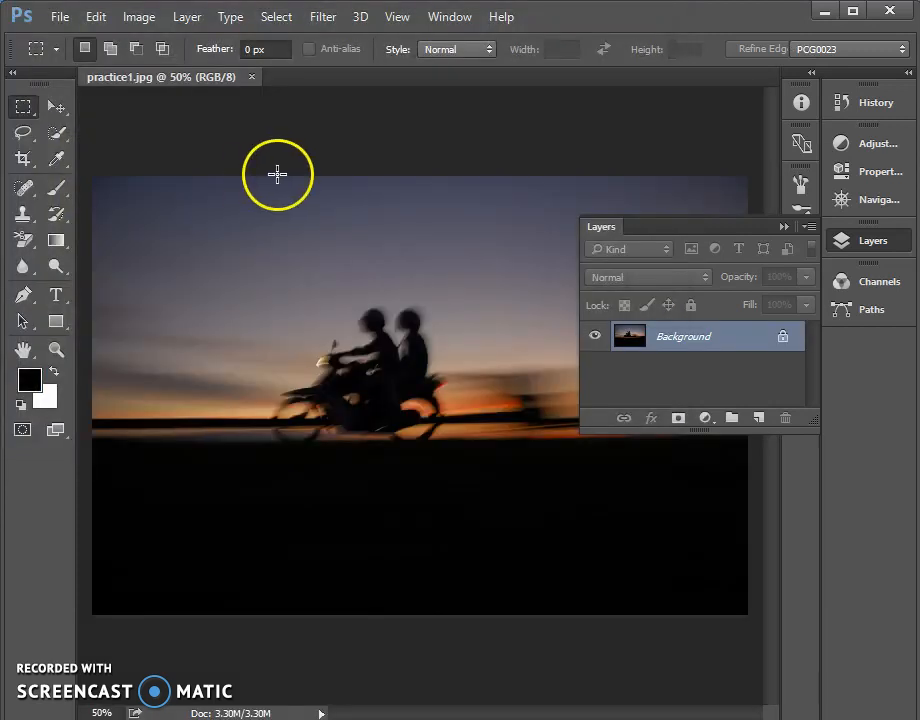
click(54, 670)
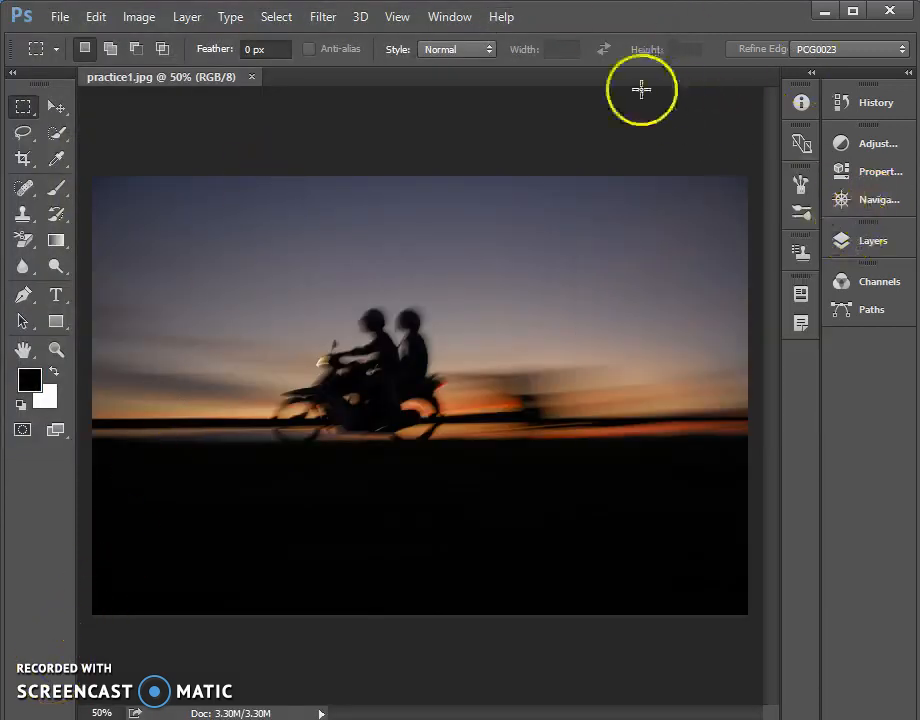
Show the Layers panel beside the opened image.
click(465, 20)
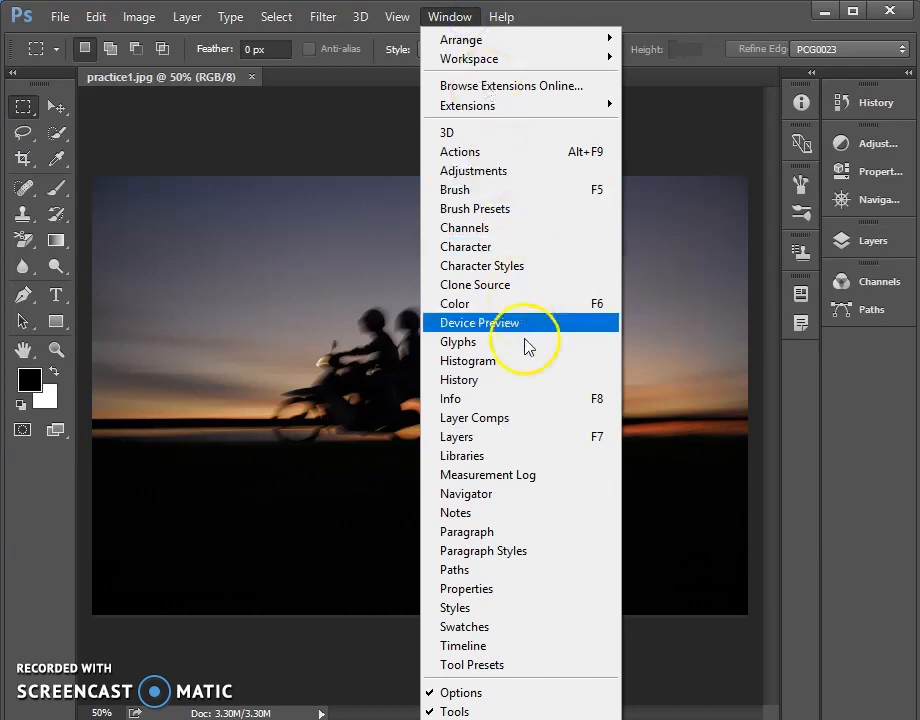
click(529, 437)
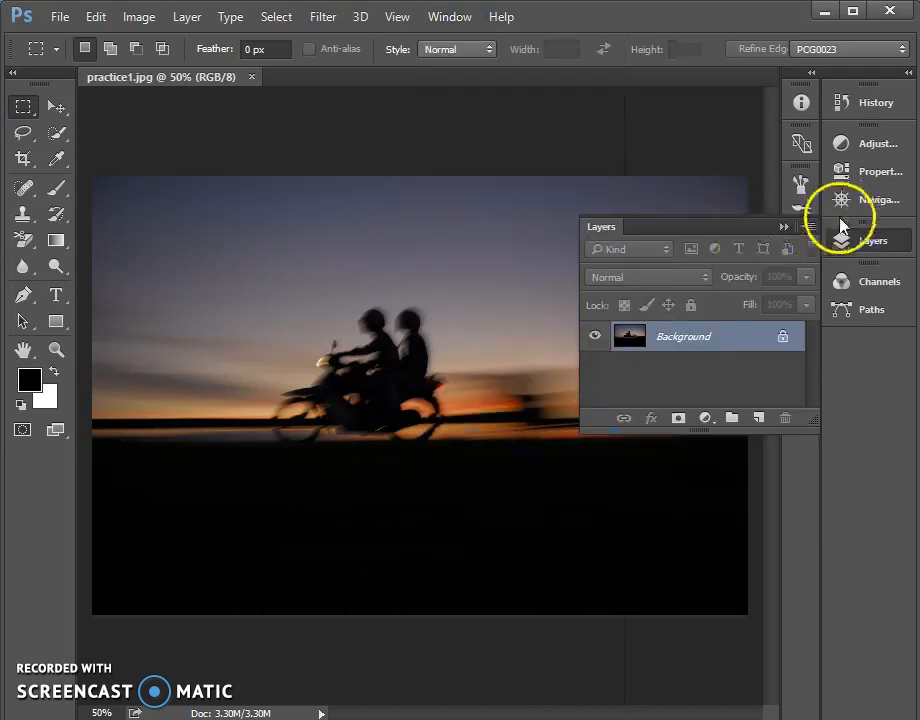
click(784, 227)
click(845, 243)
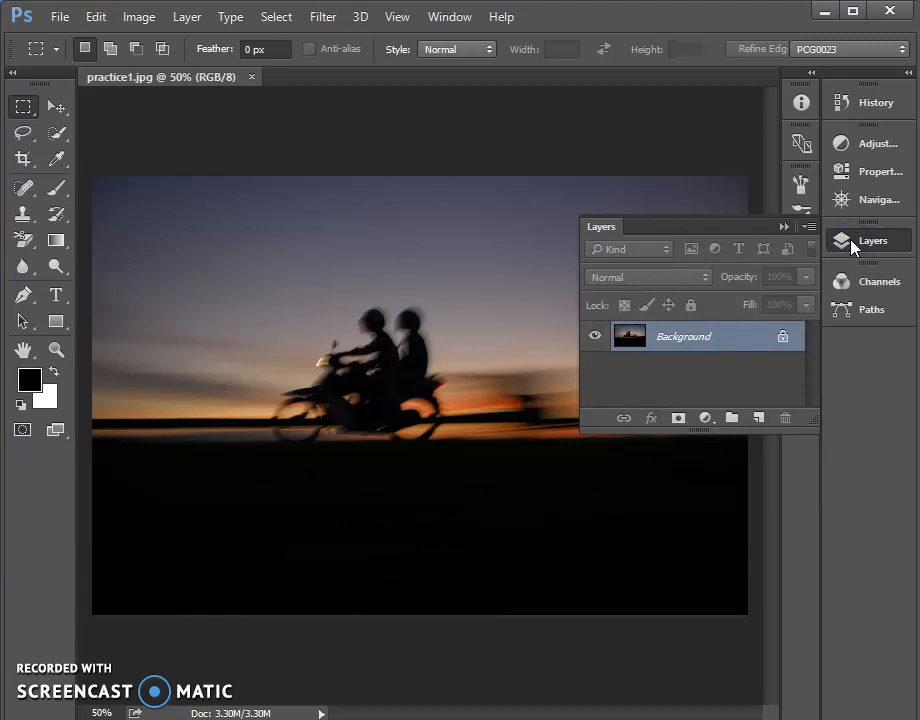
Unlock the Background so it becomes a regular layer, leaving its layer style options unapplied.
click(784, 337)
double_click(783, 340)
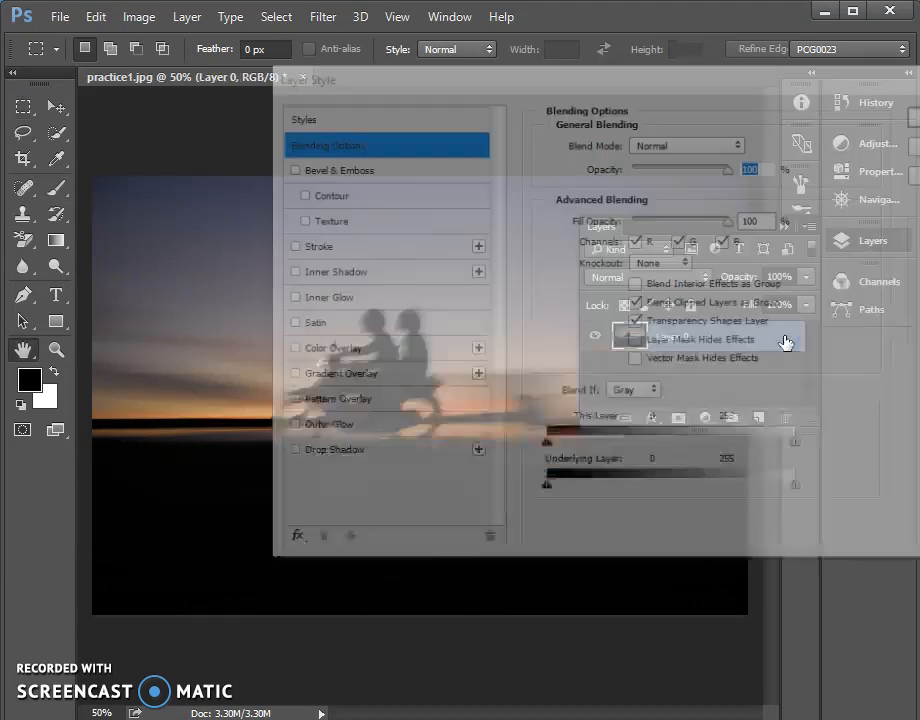
drag(877, 82, 719, 103)
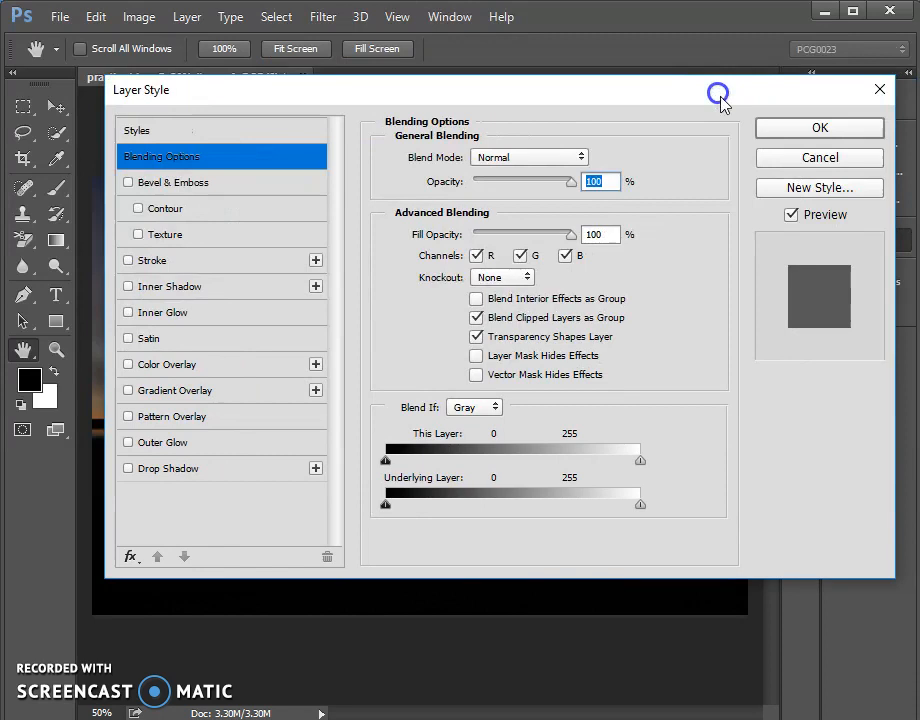
click(787, 161)
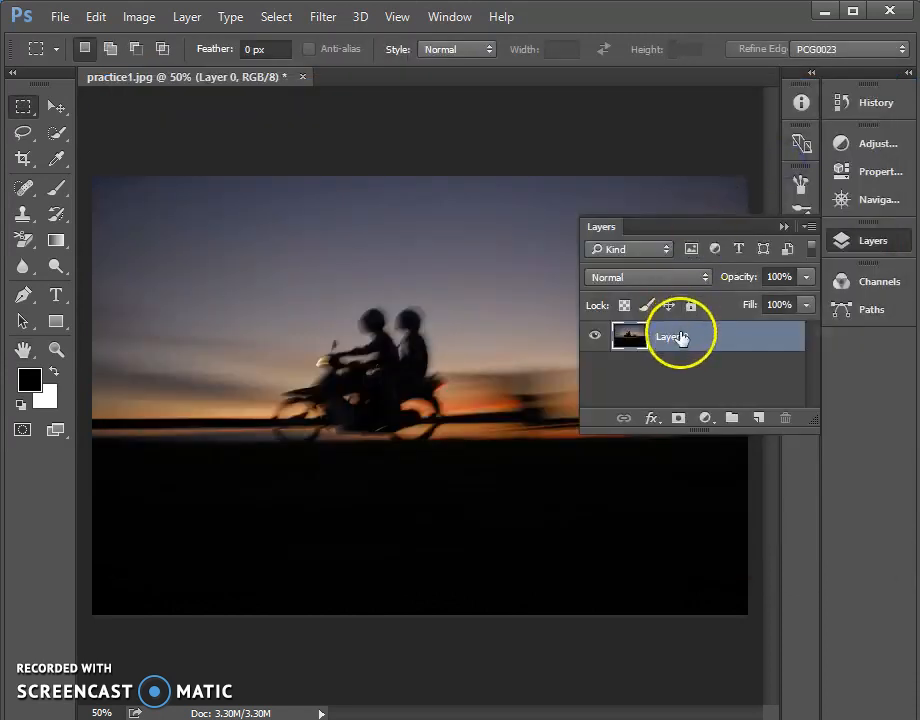
Duplicate the unlocked photo layer within the same document and name the copy "edit".
click(681, 337)
right_click(681, 337)
click(729, 227)
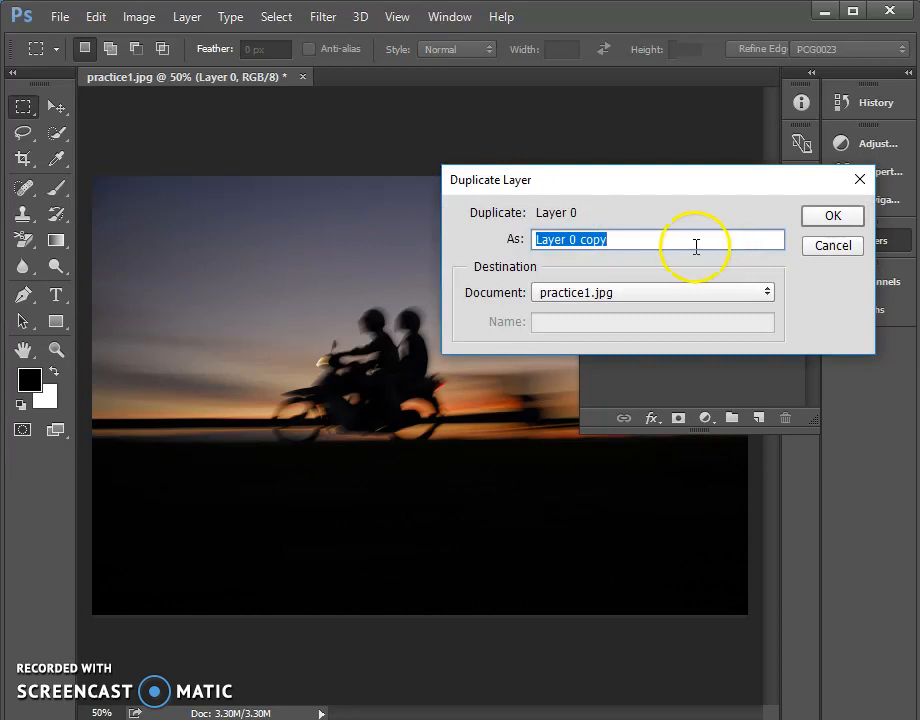
text(edit)
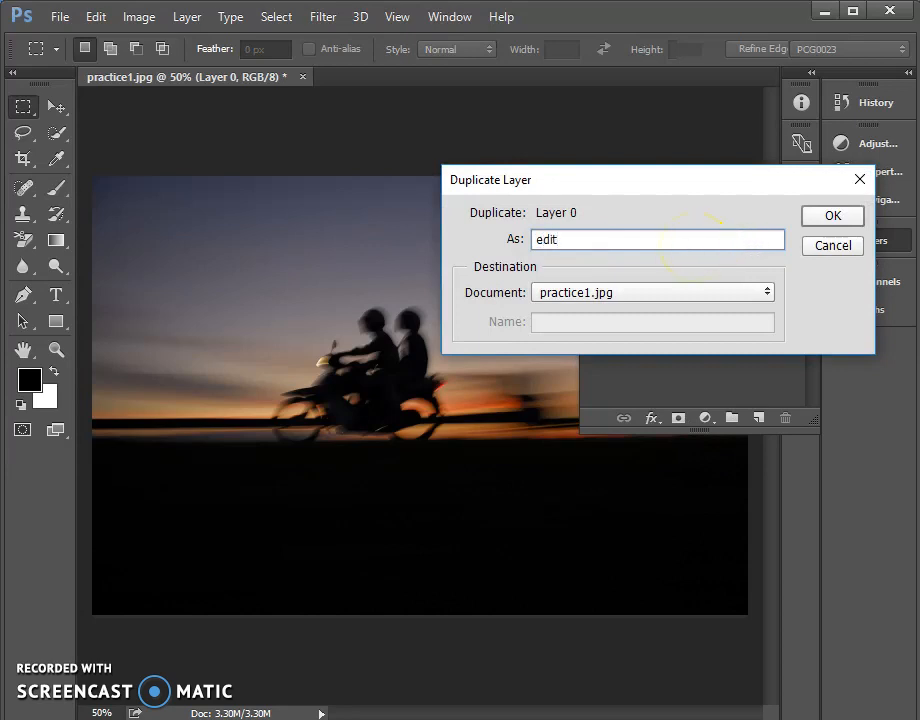
click(833, 216)
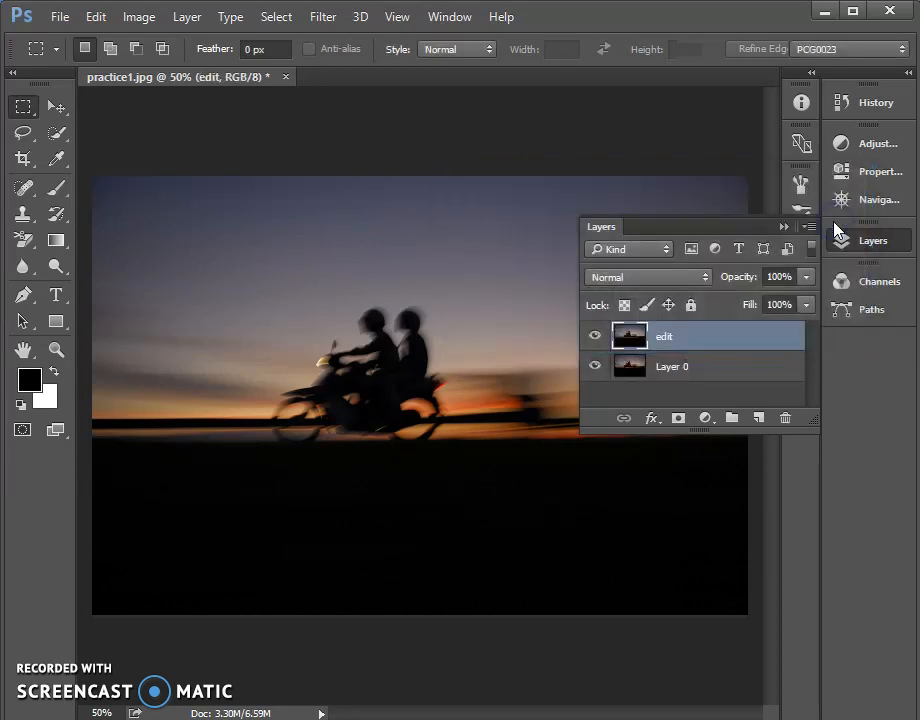
Hide Layer 0 and make the edit layer the active one.
click(597, 368)
click(695, 333)
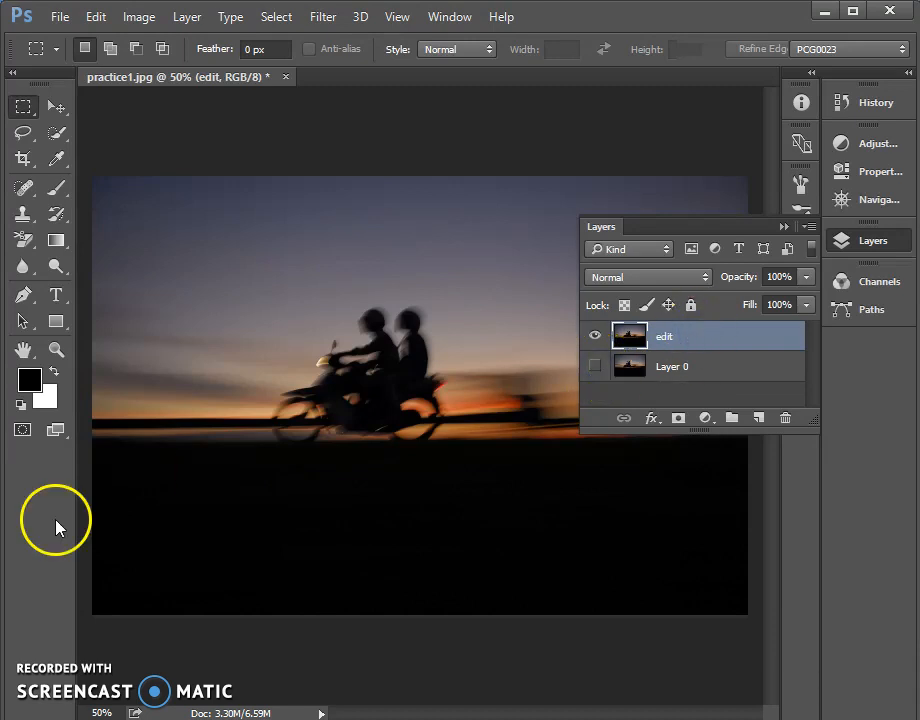
click(37, 664)
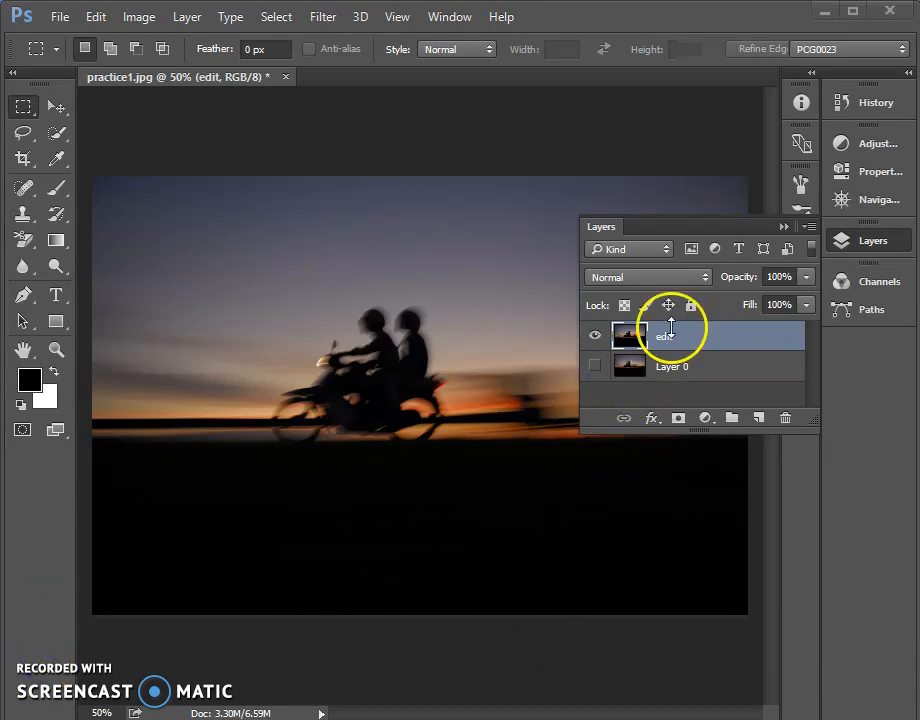
Apply Levels to the edit layer with black input 20, white input 203 and the midtones slightly brightened.
click(140, 18)
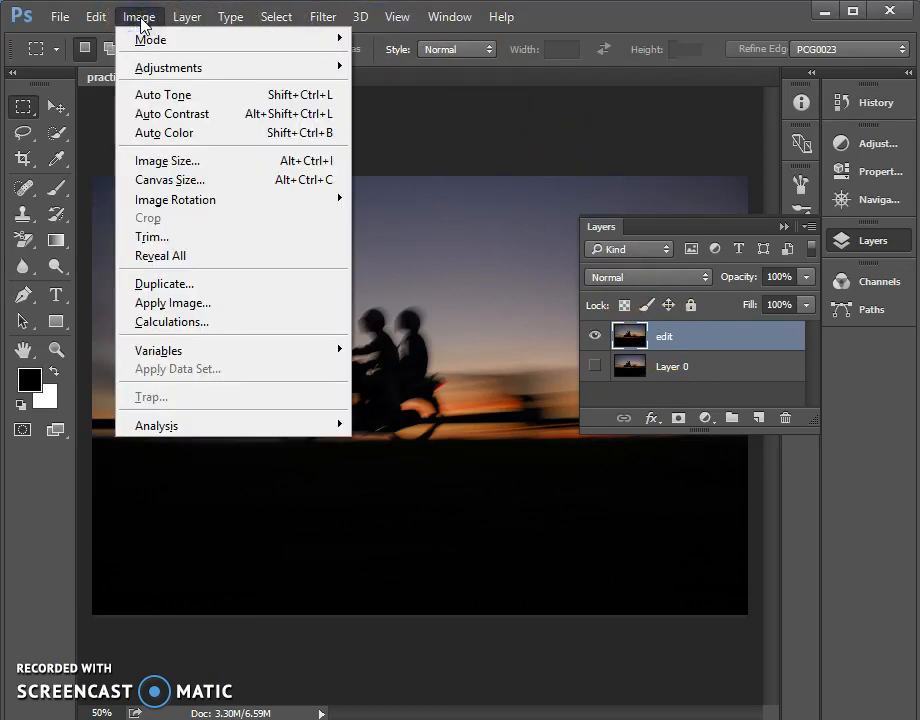
click(156, 67)
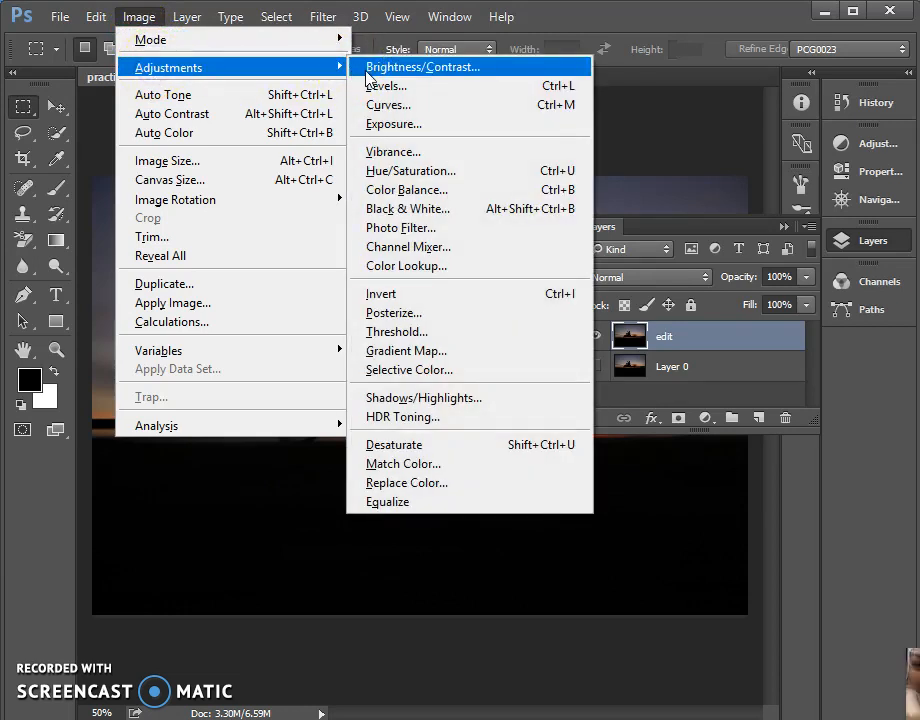
click(377, 92)
click(377, 92)
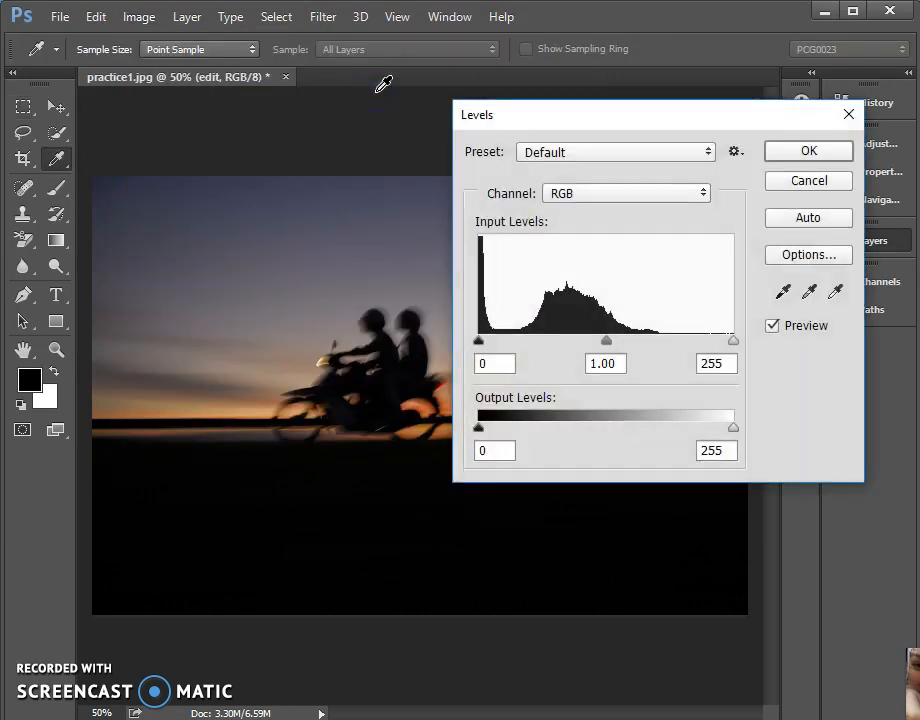
drag(536, 115, 560, 82)
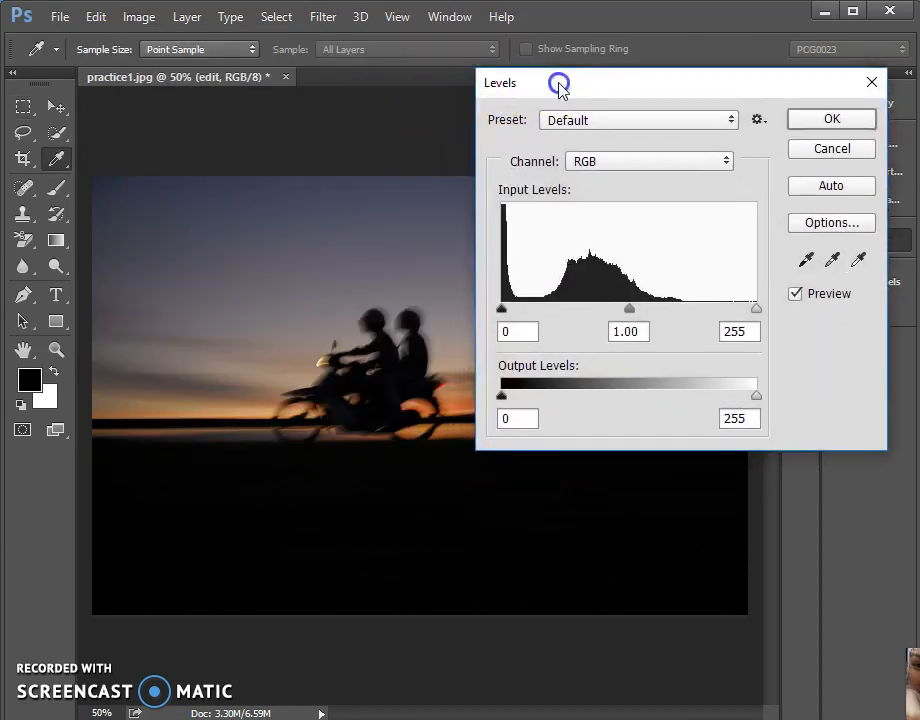
drag(629, 309, 650, 311)
mouse_move(503, 310)
mouse_down()
mouse_move(536, 308)
mouse_move(521, 310)
mouse_up()
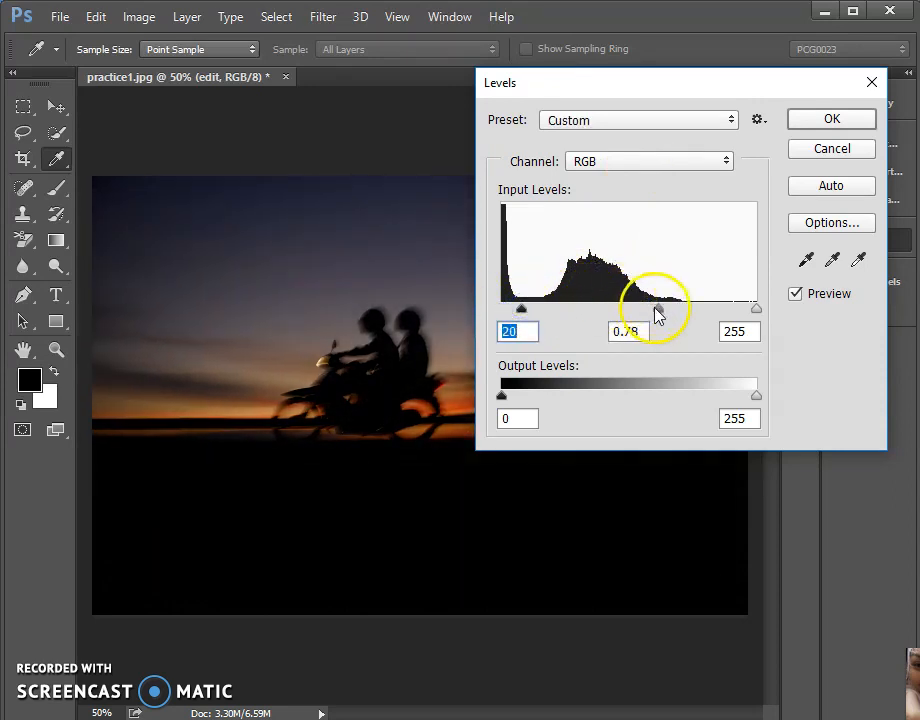
drag(657, 310, 623, 310)
drag(756, 309, 705, 310)
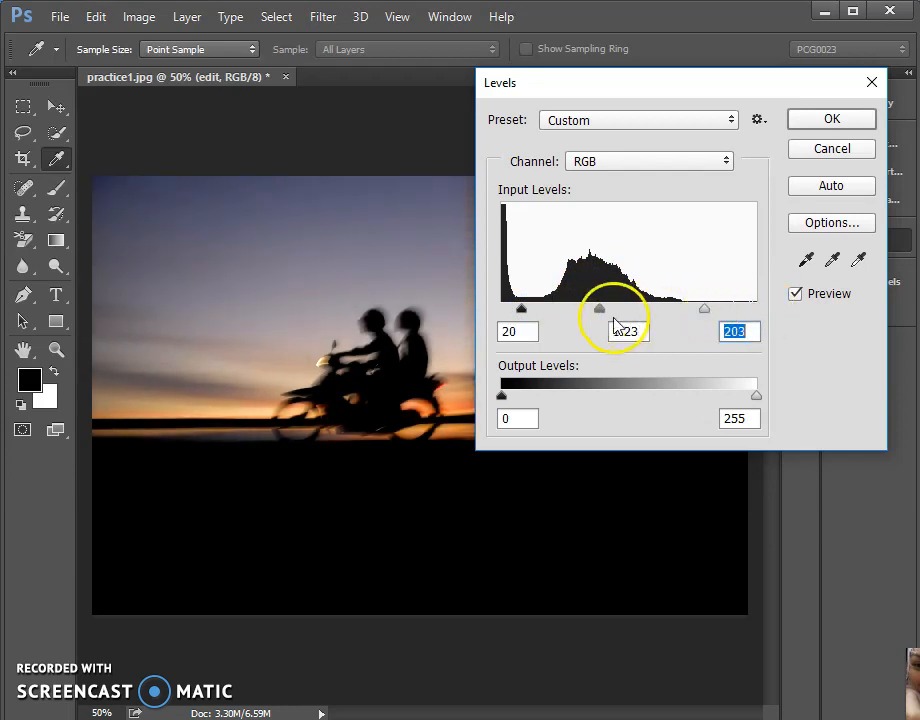
mouse_move(600, 313)
mouse_down()
mouse_move(614, 310)
mouse_move(606, 316)
mouse_up()
click(807, 126)
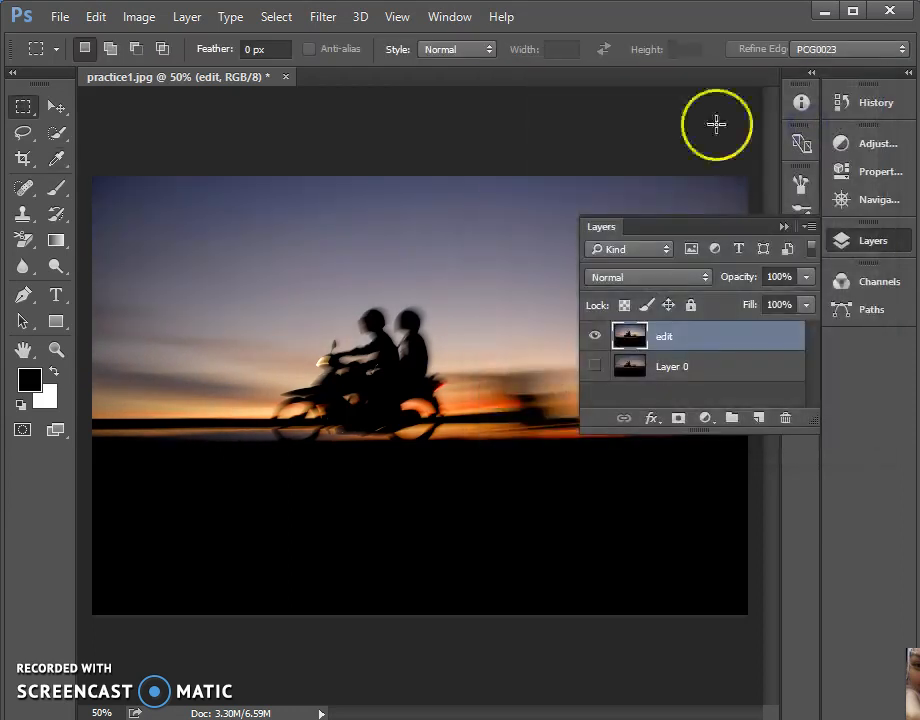
Apply Brightness/Contrast to the edit layer with brightness about 41 and contrast 69.
click(144, 22)
mouse_move(168, 76)
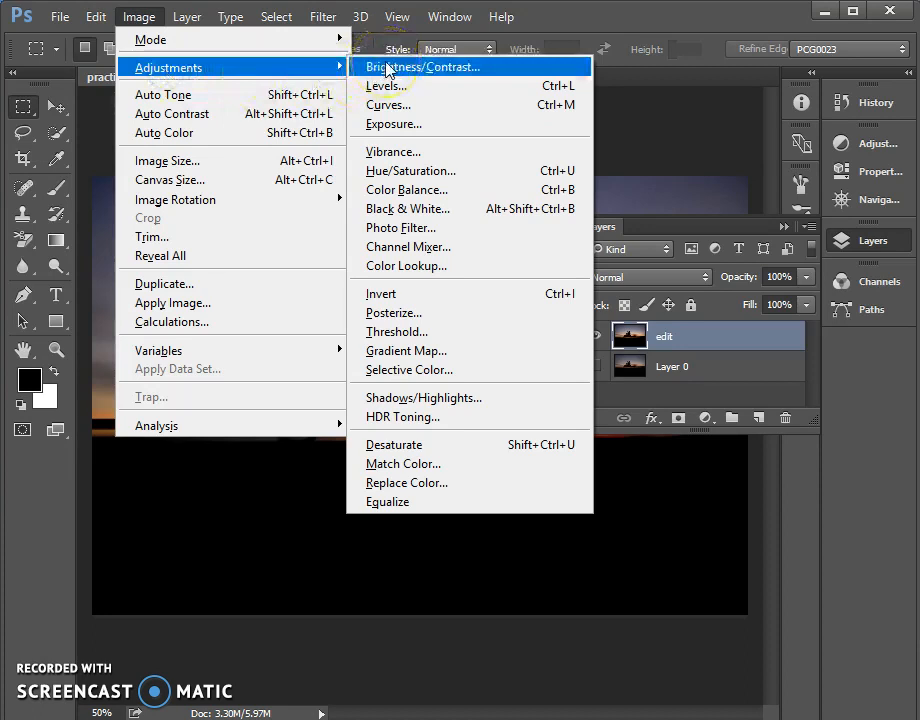
click(388, 67)
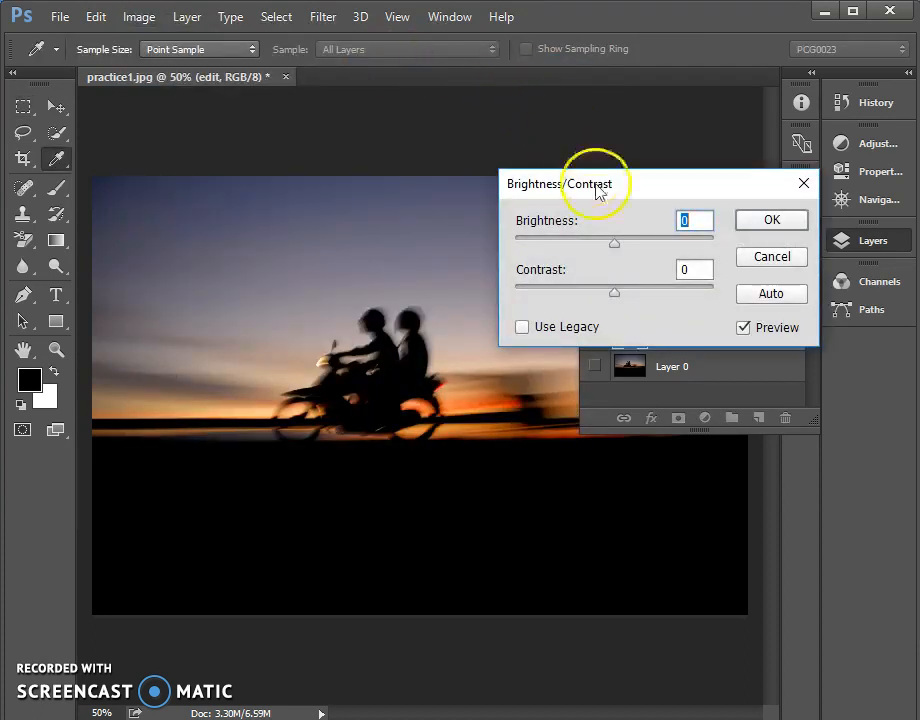
drag(616, 245, 641, 243)
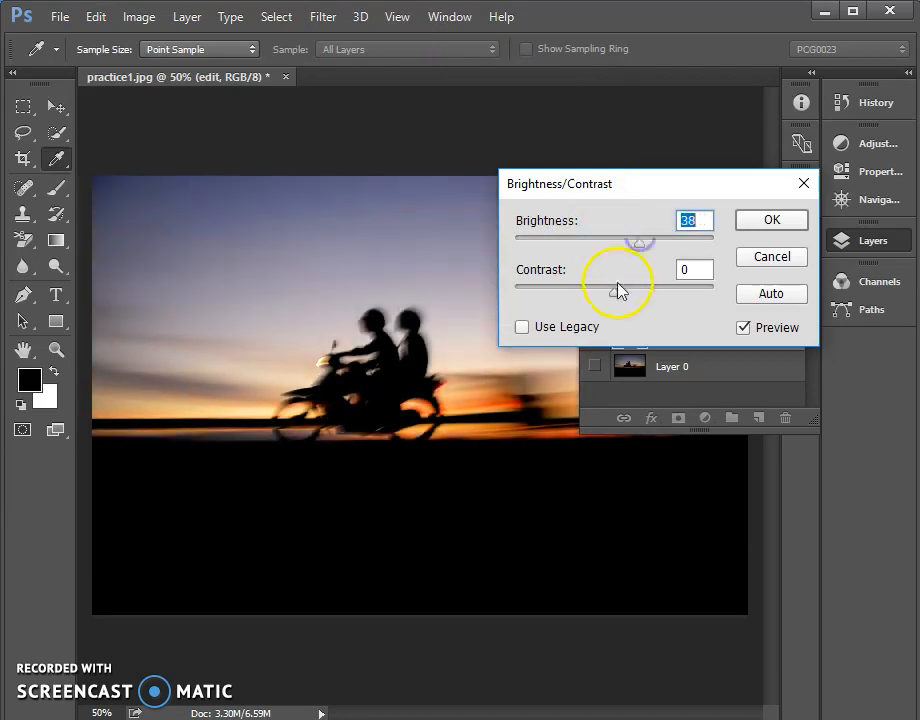
drag(615, 292, 684, 298)
mouse_move(641, 244)
mouse_down()
mouse_move(631, 245)
mouse_move(655, 246)
mouse_move(645, 256)
mouse_up()
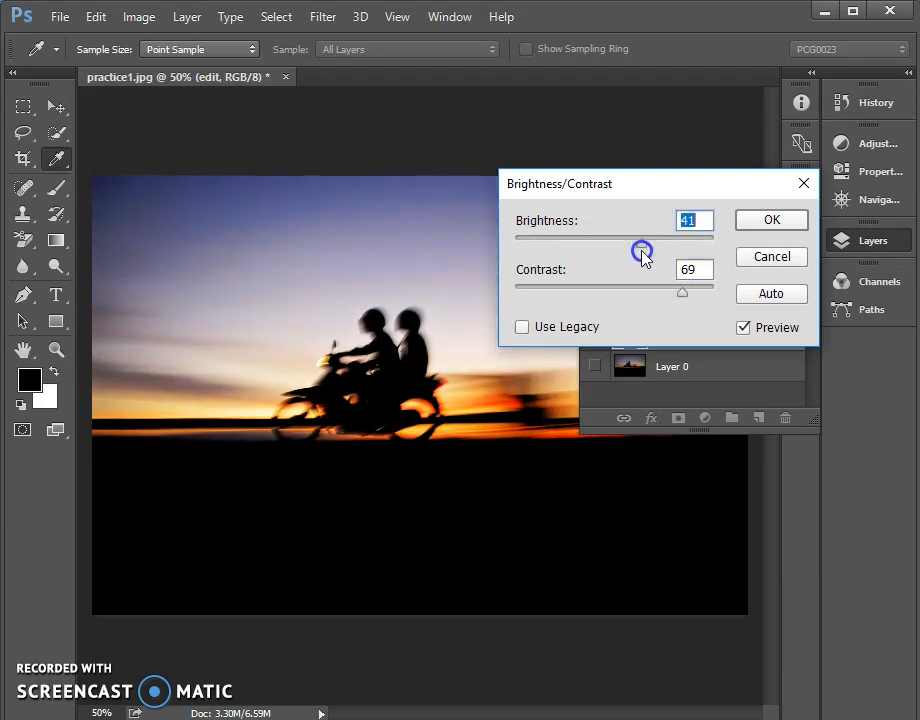
click(766, 224)
key(m)
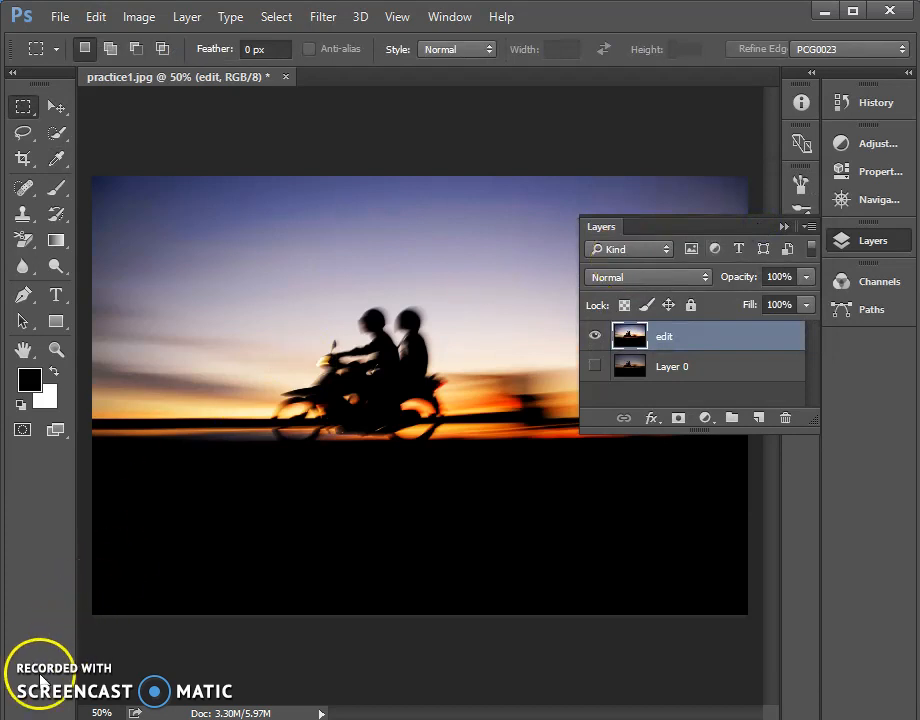
Apply an S-shaped RGB Curves adjustment to the edit layer, mapping input 80 to about 34 and input 168 to about 197.
click(142, 20)
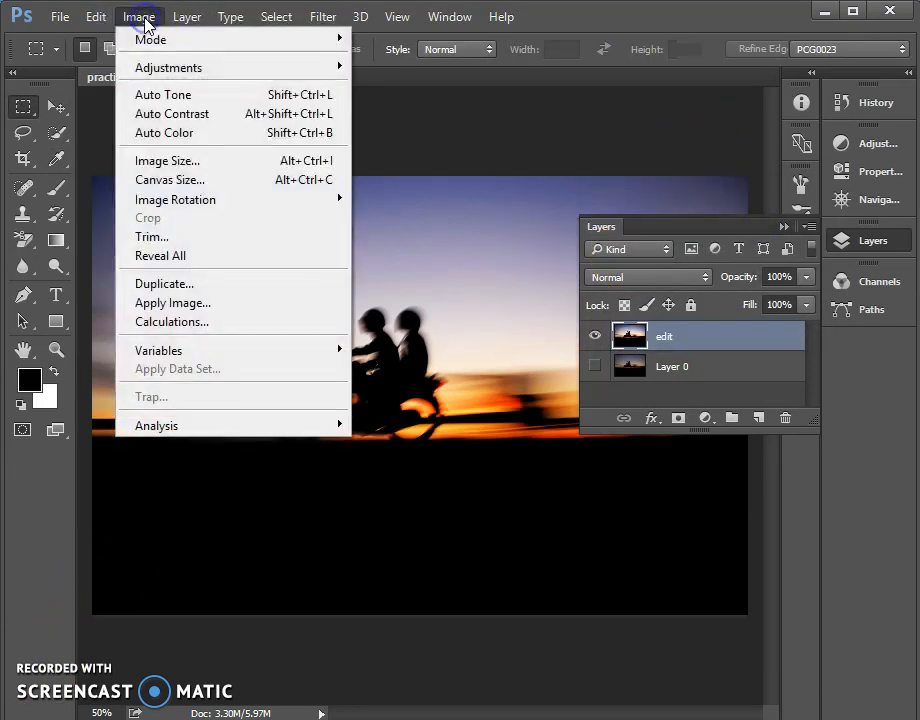
mouse_move(150, 66)
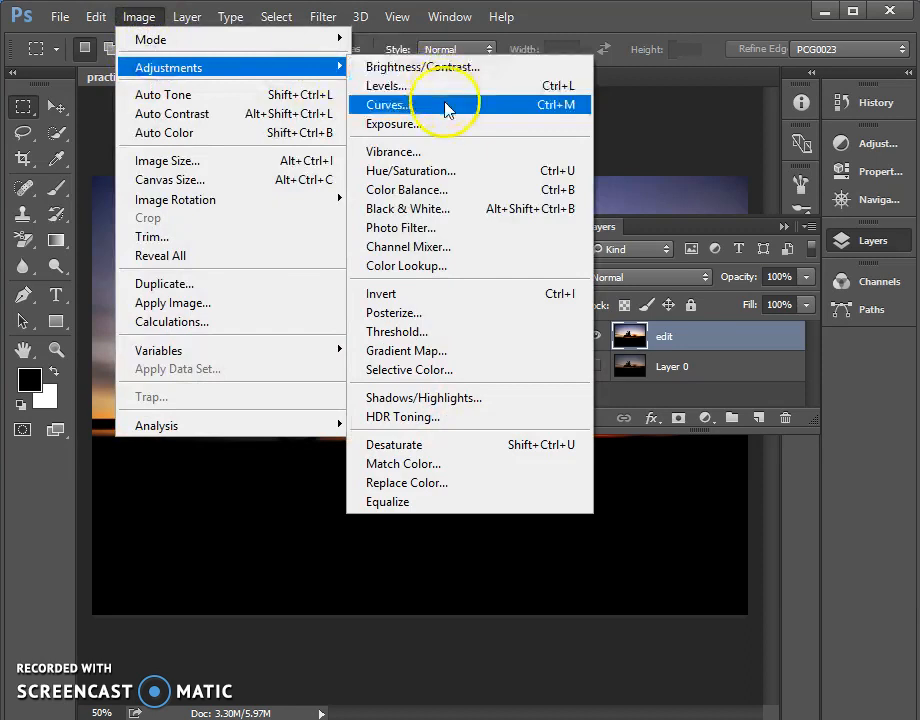
click(446, 106)
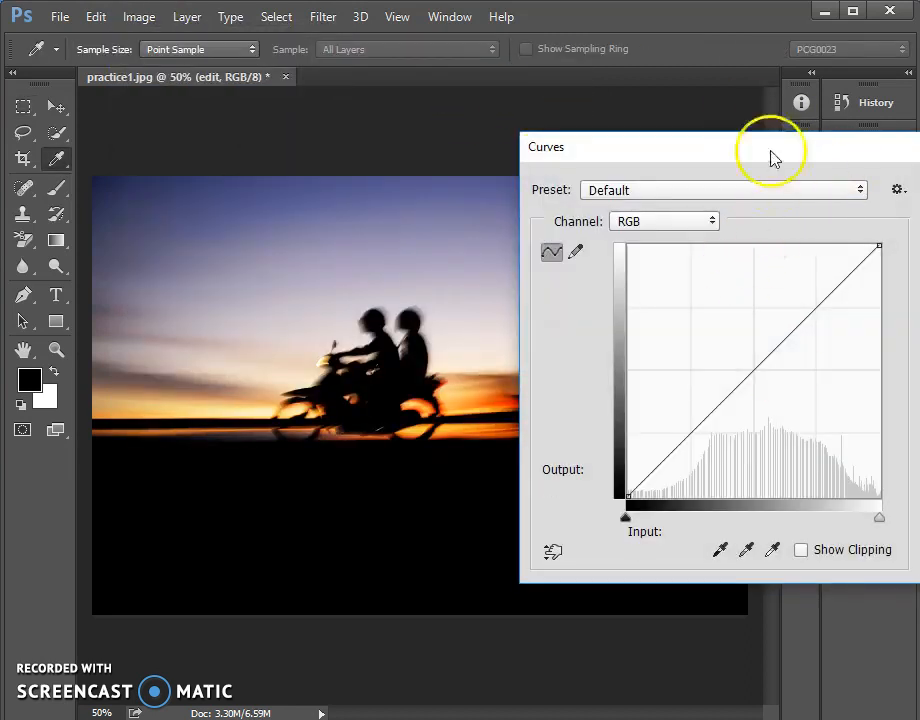
drag(770, 154, 722, 160)
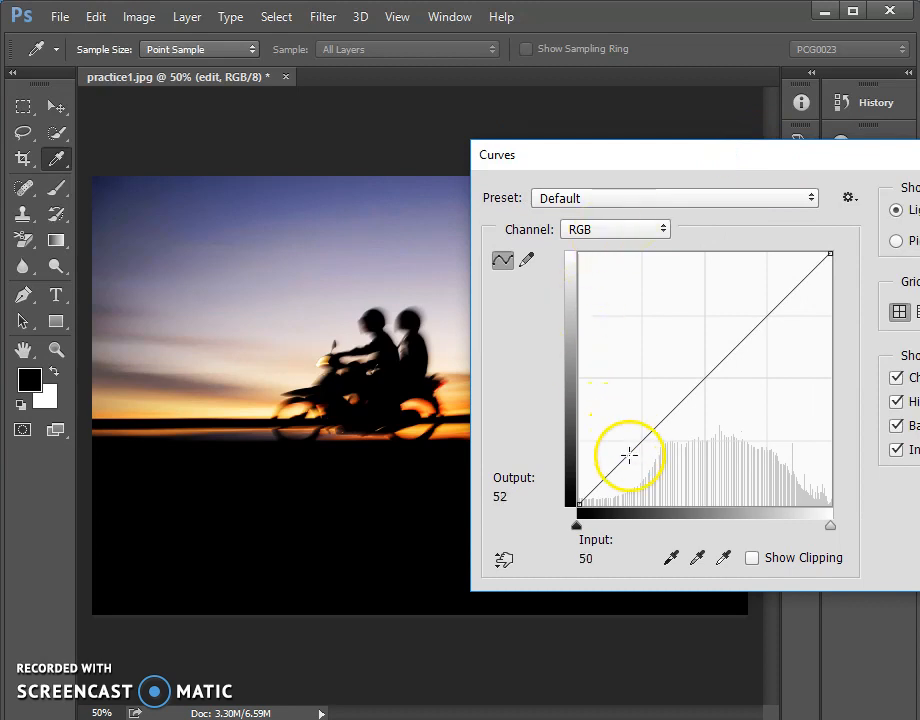
drag(625, 455, 657, 472)
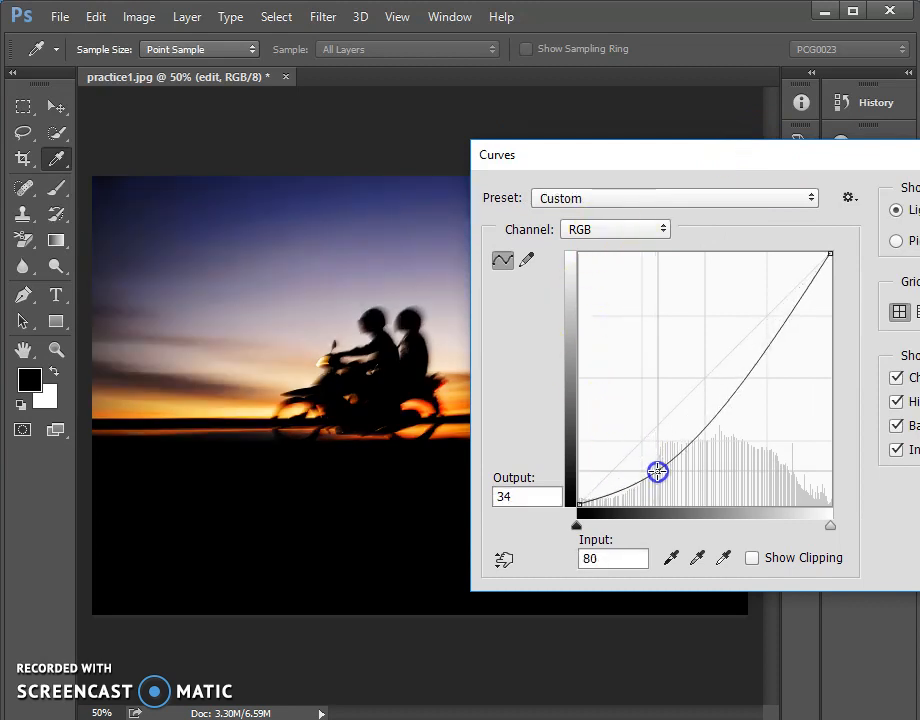
click(759, 317)
drag(759, 317, 745, 310)
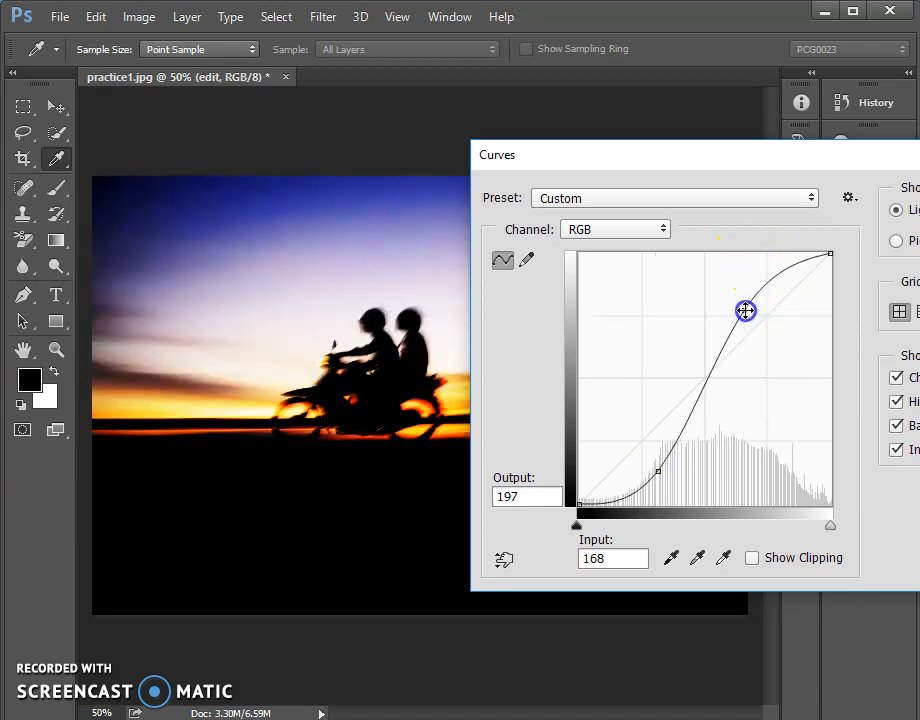
drag(807, 162, 583, 187)
click(868, 230)
click(868, 232)
key(m)
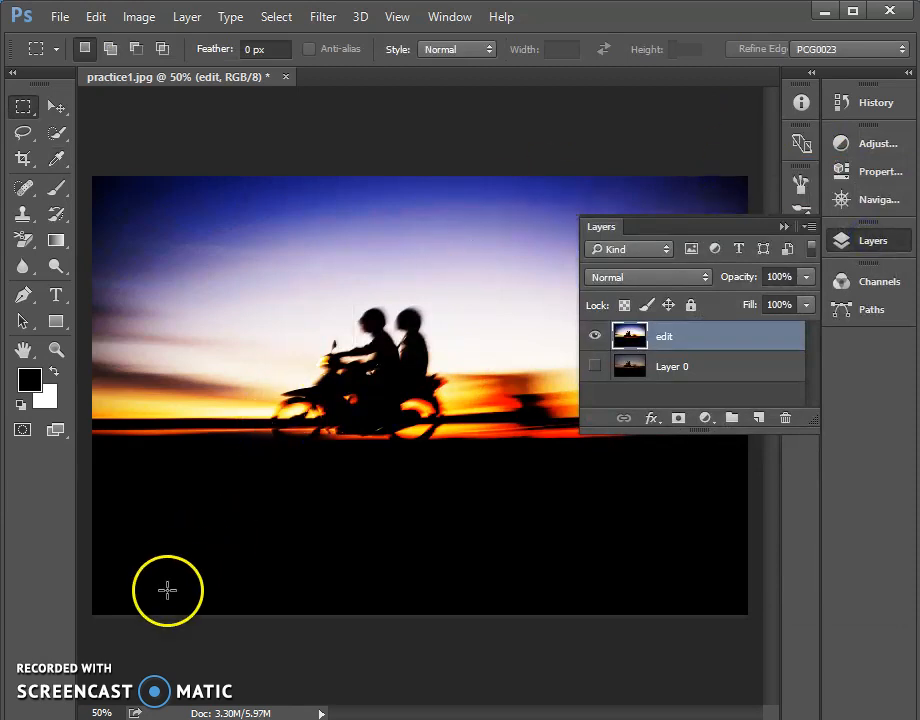
Apply Hue/Saturation to the edit layer with master hue about -2 and saturation about +30.
click(141, 18)
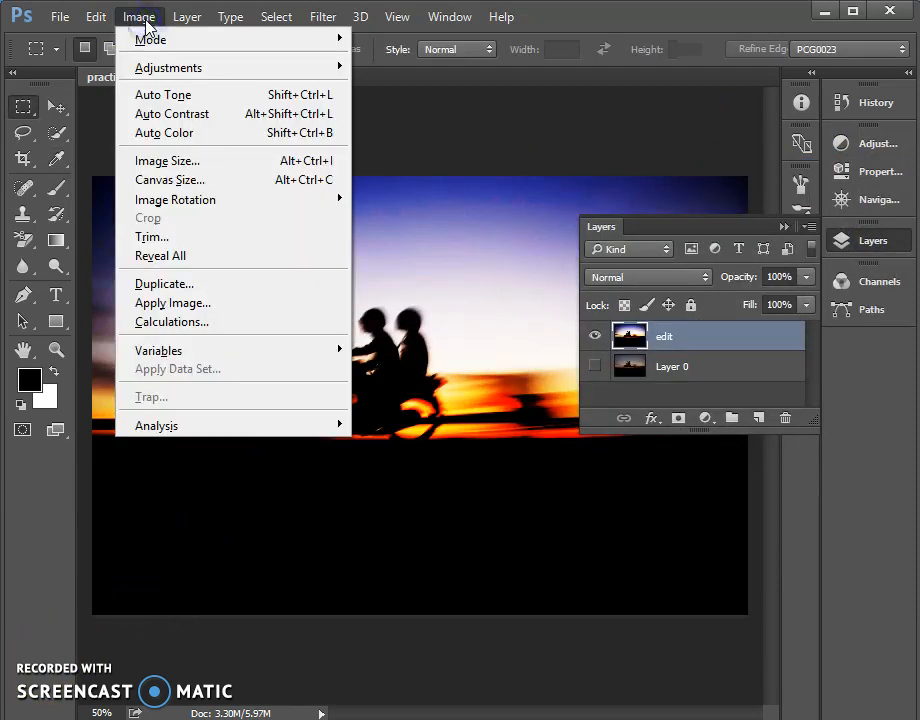
mouse_move(157, 72)
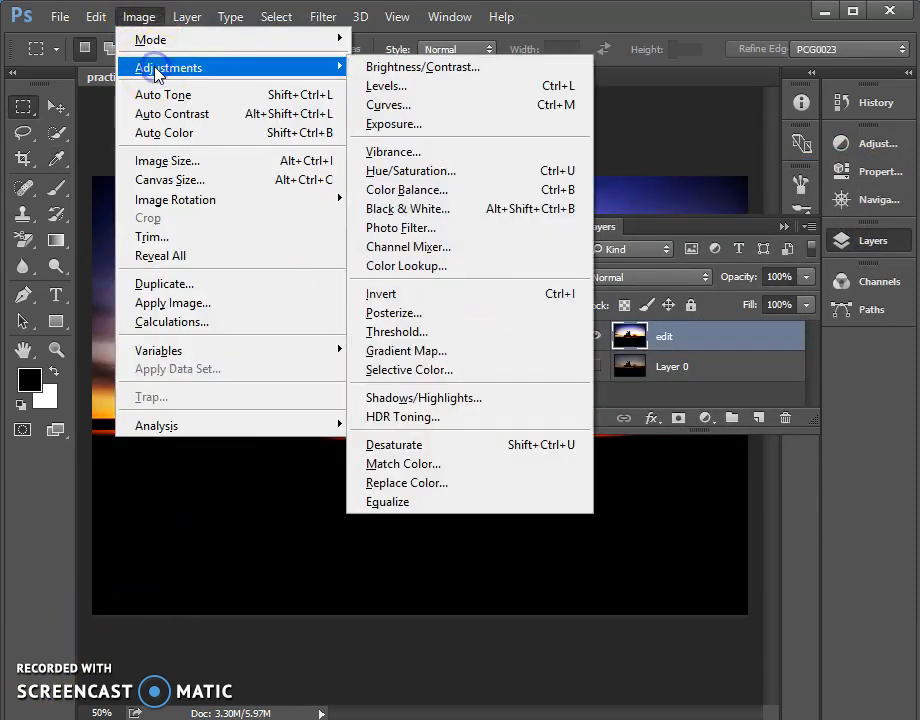
click(432, 172)
drag(843, 33, 601, 157)
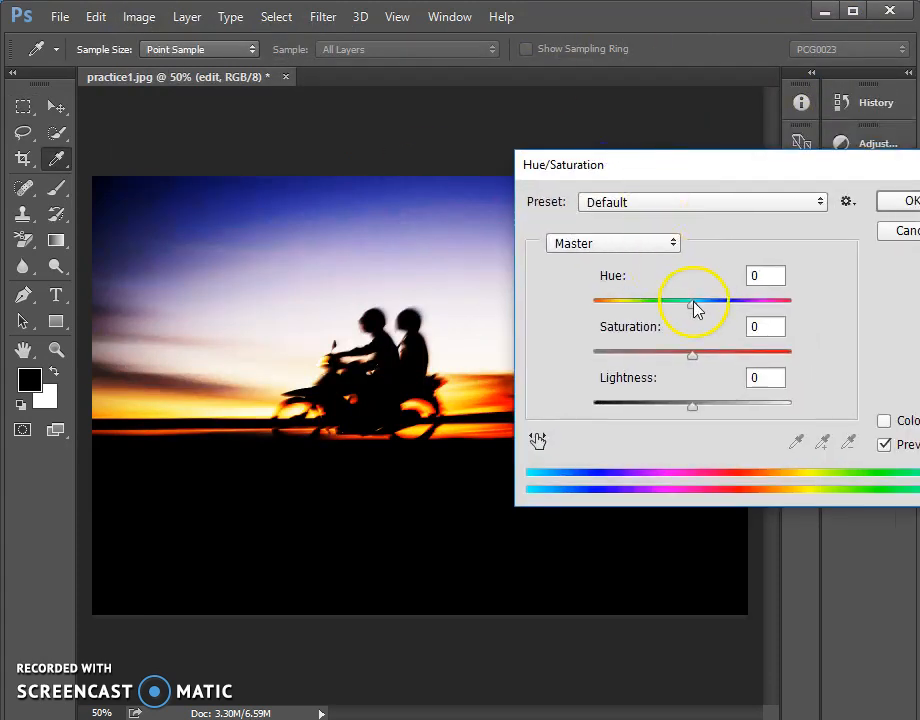
mouse_move(694, 302)
mouse_down()
mouse_move(728, 303)
mouse_move(597, 305)
mouse_move(770, 308)
mouse_move(705, 313)
mouse_up()
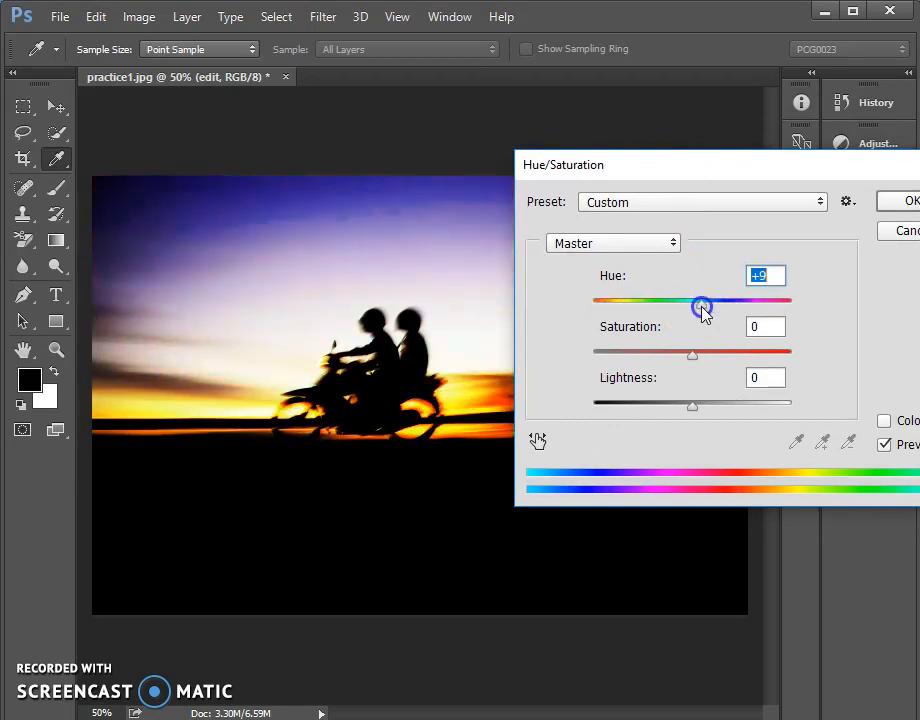
drag(695, 357, 731, 360)
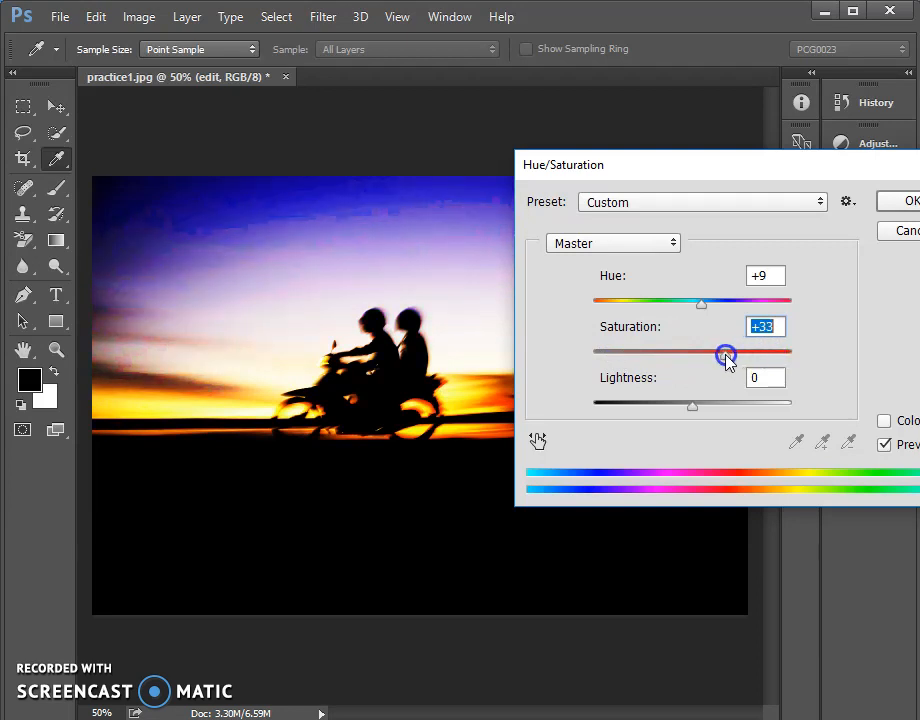
mouse_move(716, 360)
mouse_down()
mouse_move(676, 361)
mouse_move(722, 357)
mouse_up()
mouse_move(700, 305)
mouse_down()
mouse_move(668, 308)
mouse_move(739, 318)
mouse_move(692, 325)
mouse_up()
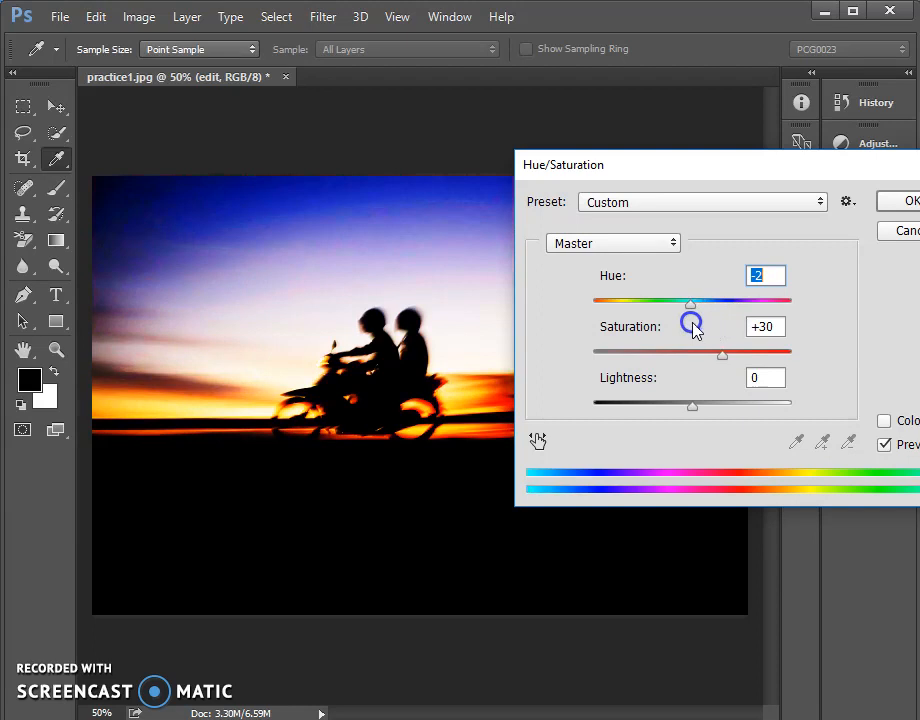
drag(767, 172, 713, 177)
click(859, 205)
key(m)
click(168, 477)
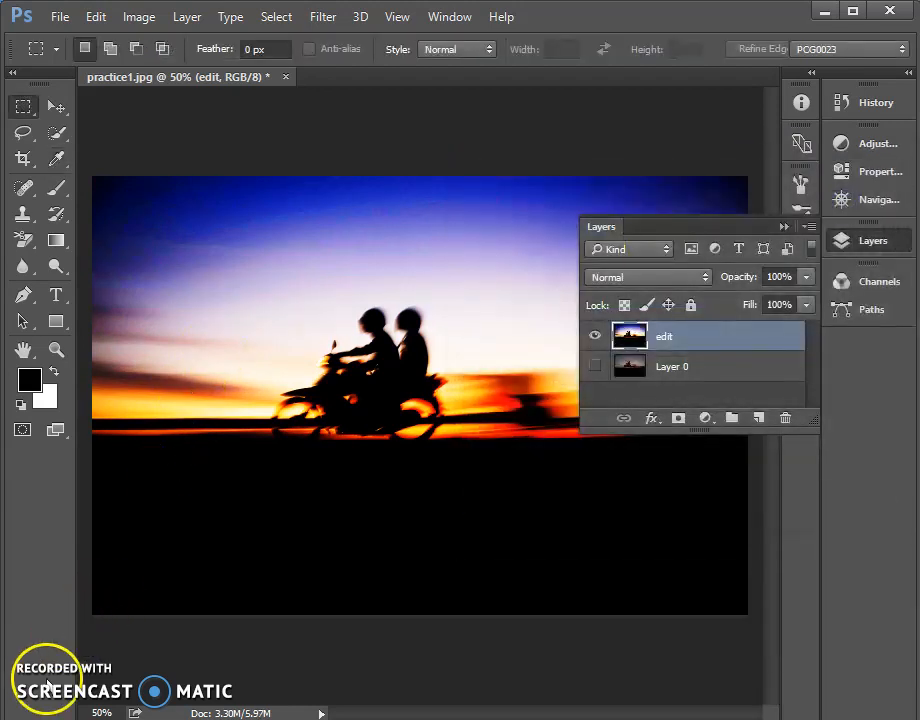
Apply Reduce Noise to the edit layer with strength 7, preserve details 35%, reduce color noise 50% and sharpen details 5%.
click(333, 27)
mouse_move(345, 300)
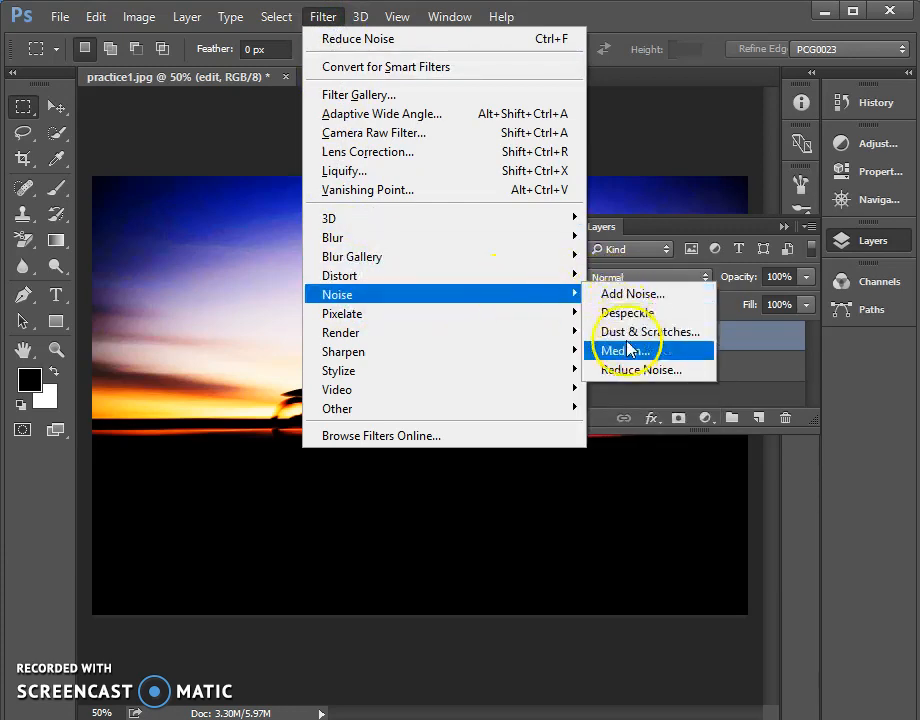
click(630, 372)
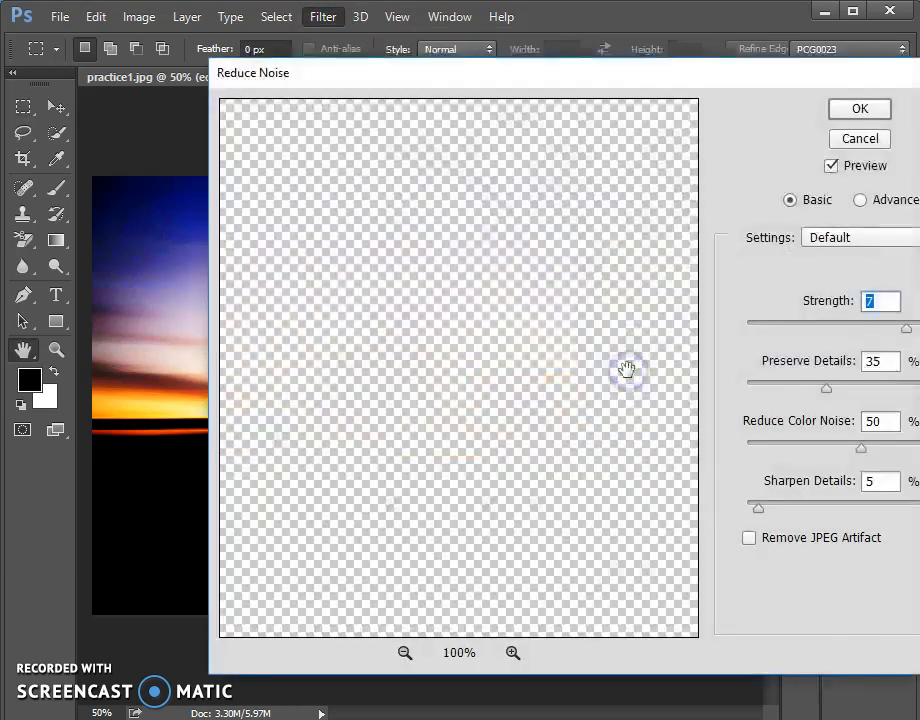
drag(743, 84, 595, 104)
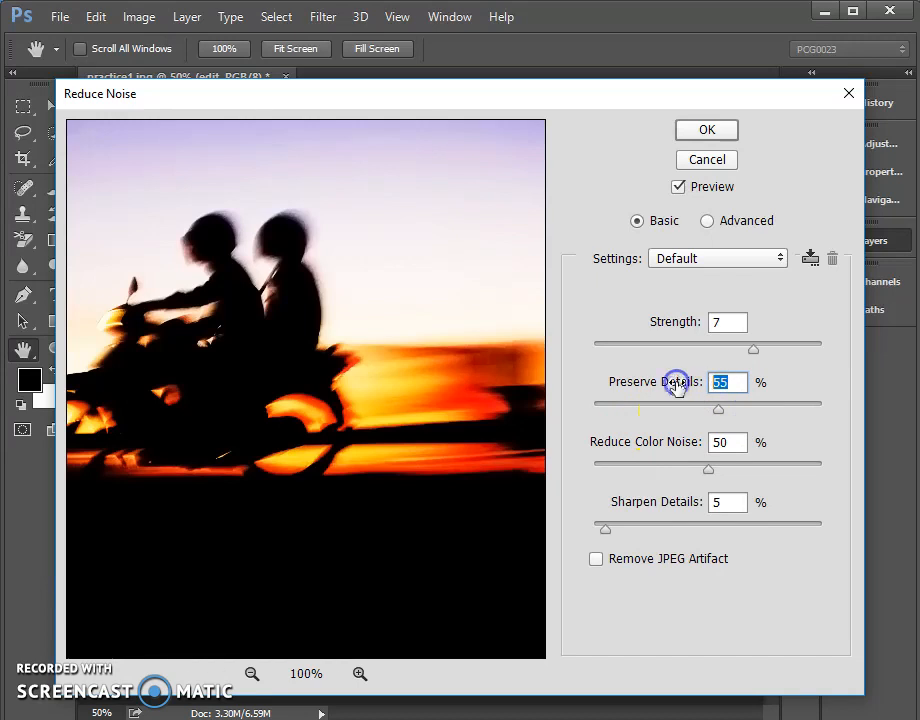
text(35)
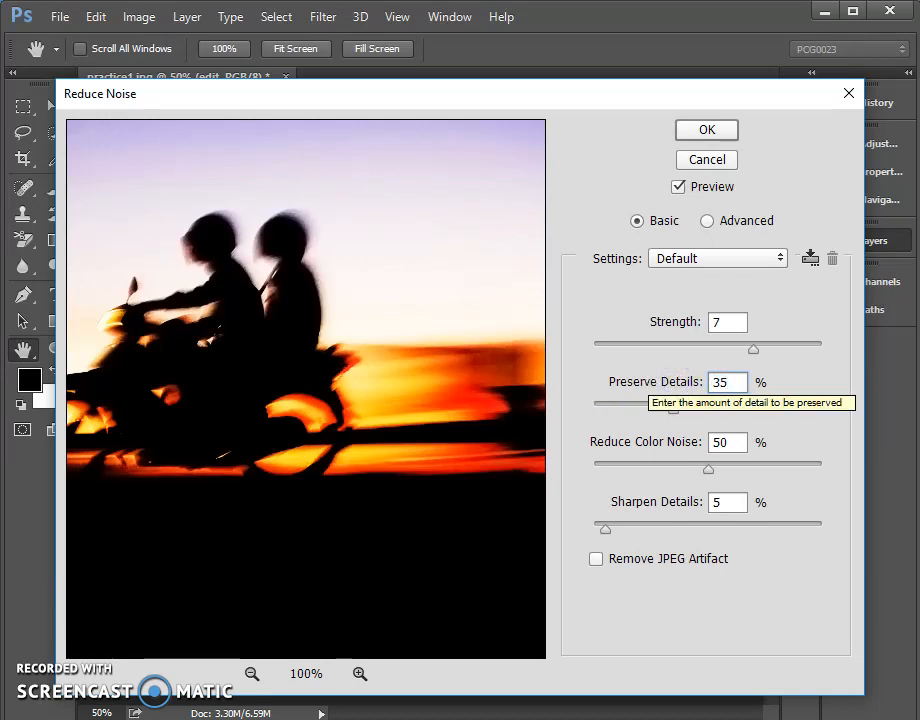
drag(709, 470, 641, 481)
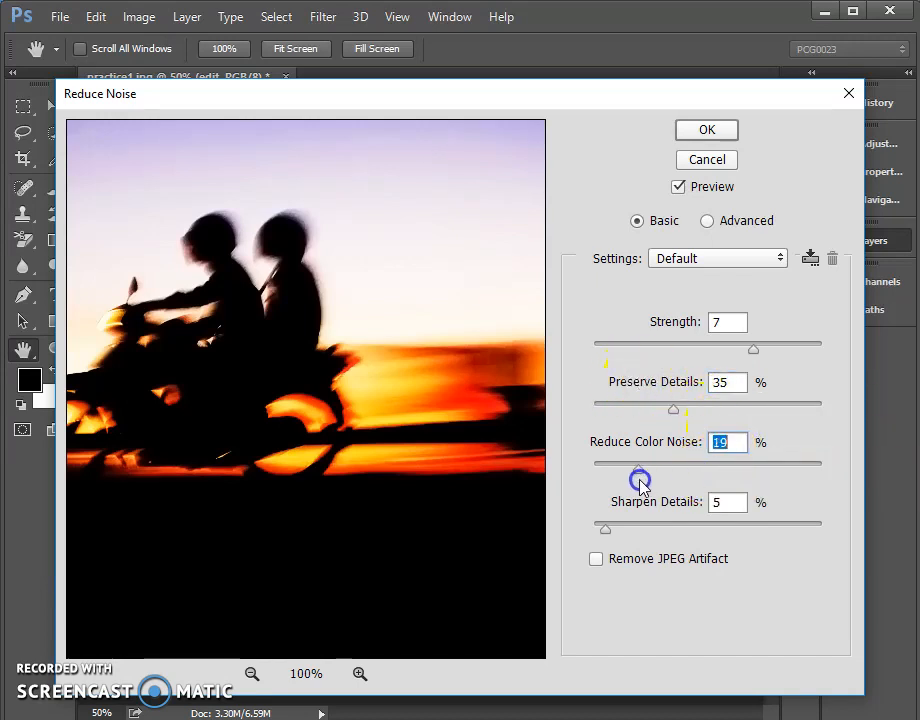
drag(752, 482, 808, 483)
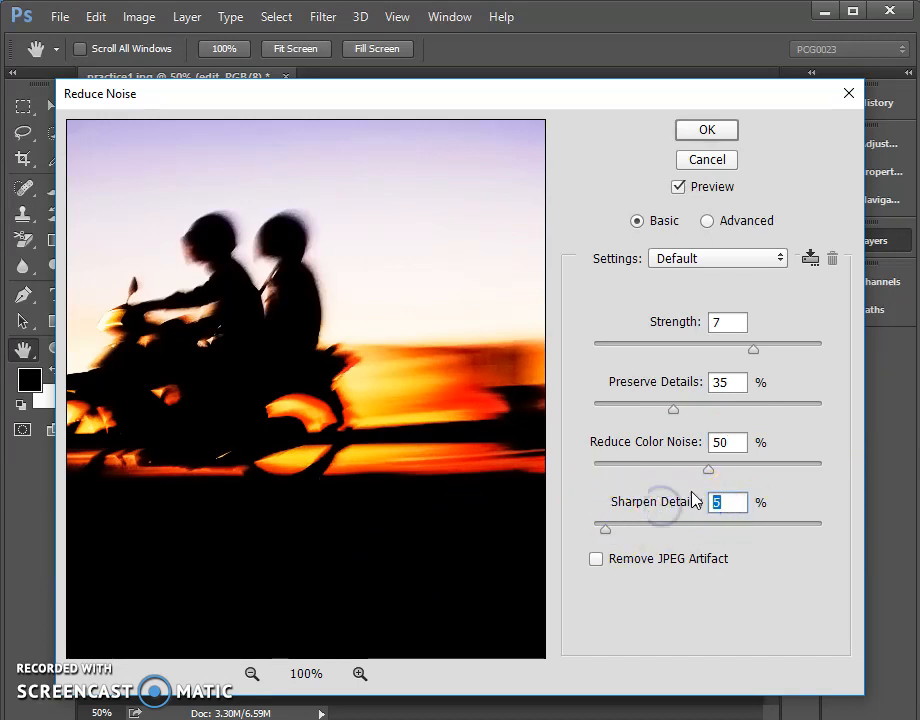
click(710, 130)
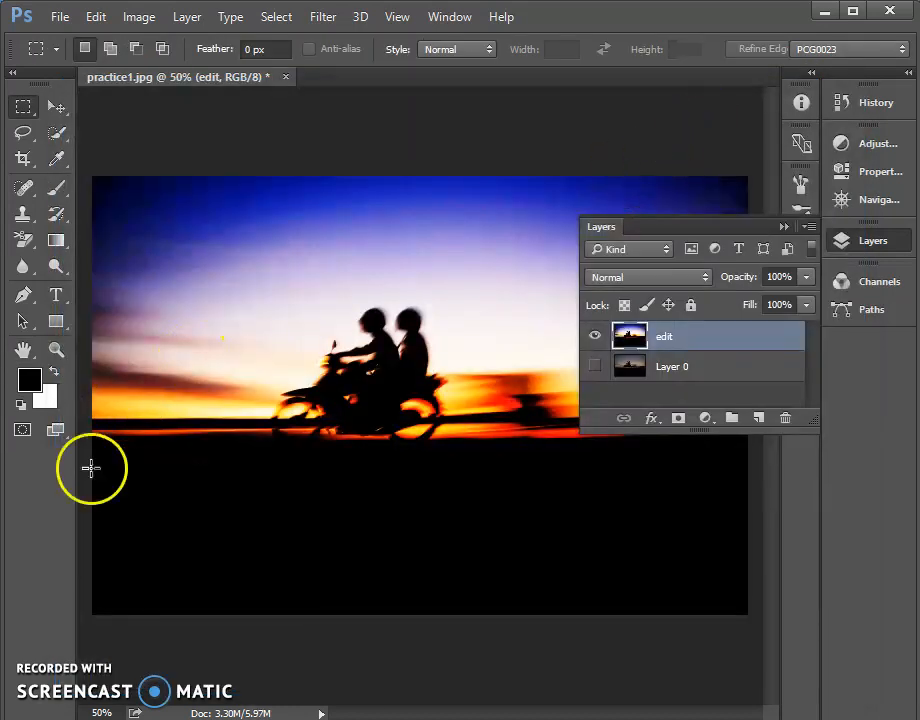
Show Layer 0 and toggle the edit layer's visibility to compare the original and edited photo, leaving both layers shown.
click(597, 367)
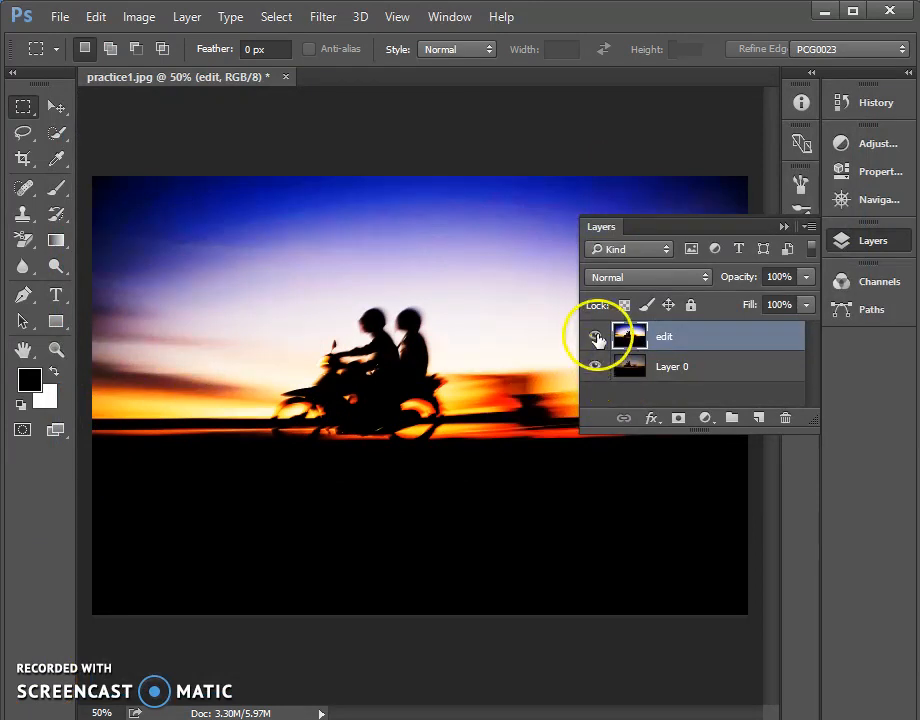
click(595, 337)
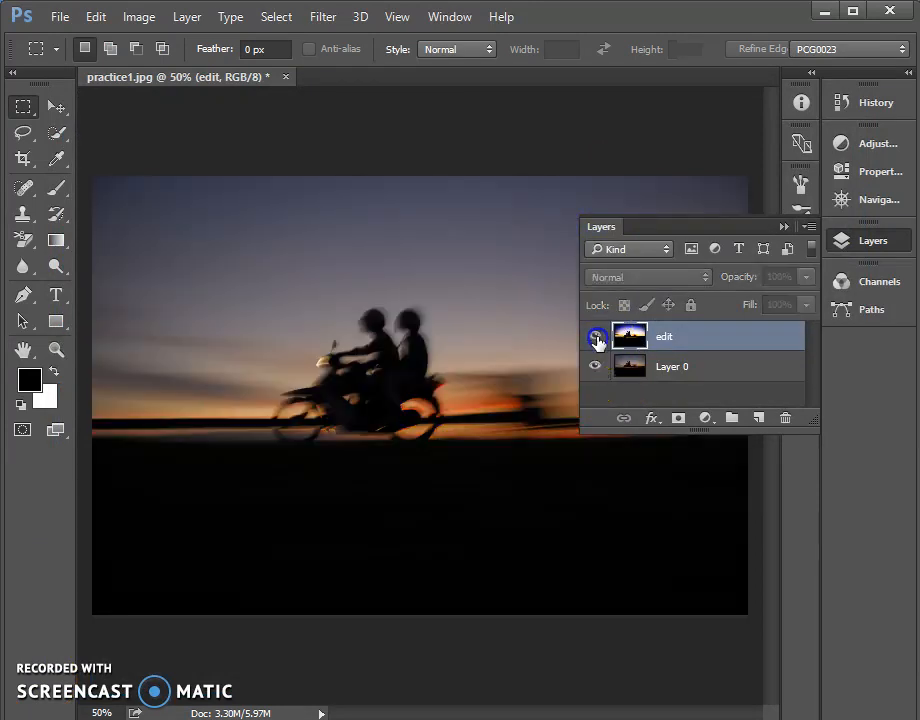
click(595, 338)
click(595, 337)
click(595, 337)
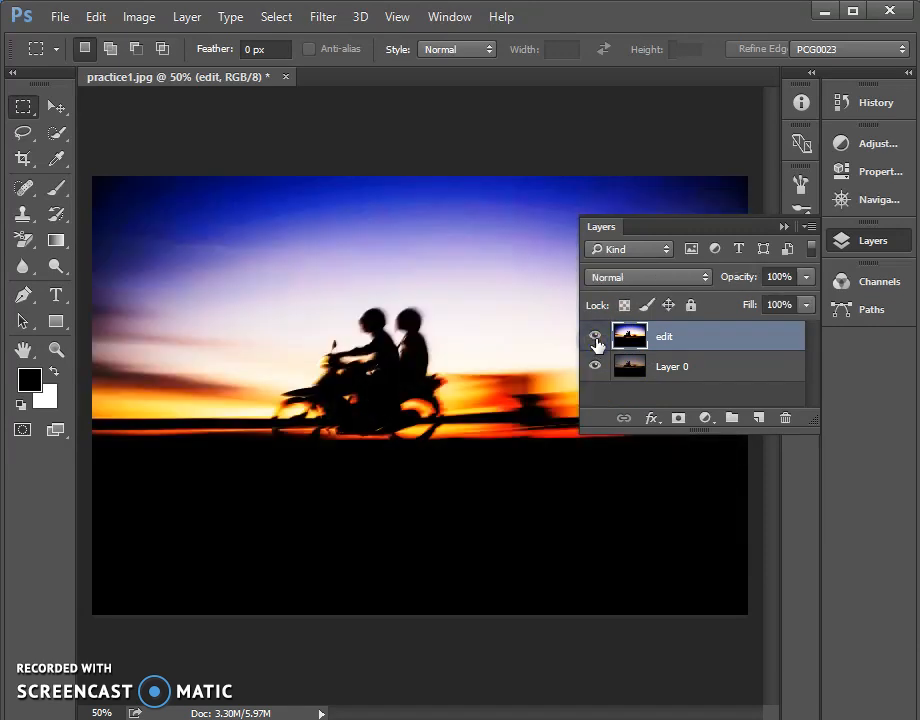
Save a JPEG copy of the photo in the 1810 folder, appending an underscore and the student ID to the name practice1.
click(72, 20)
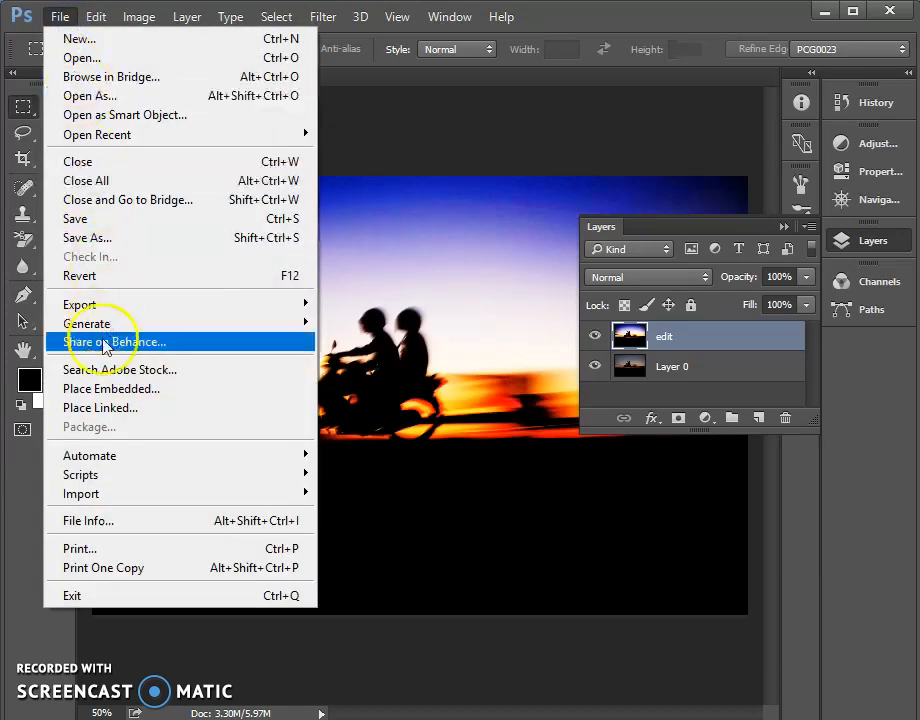
click(122, 240)
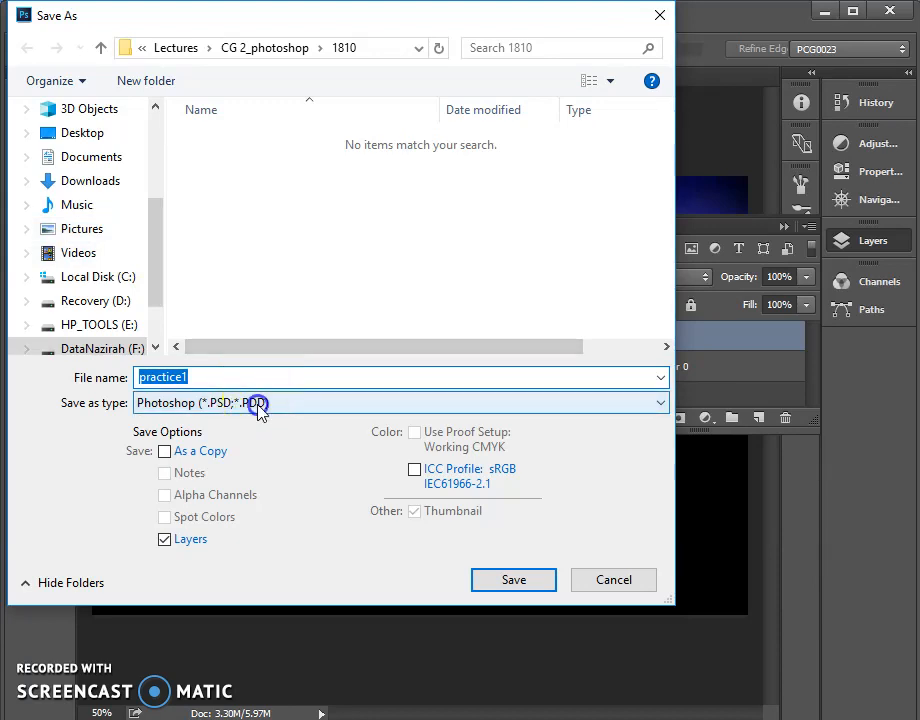
click(258, 403)
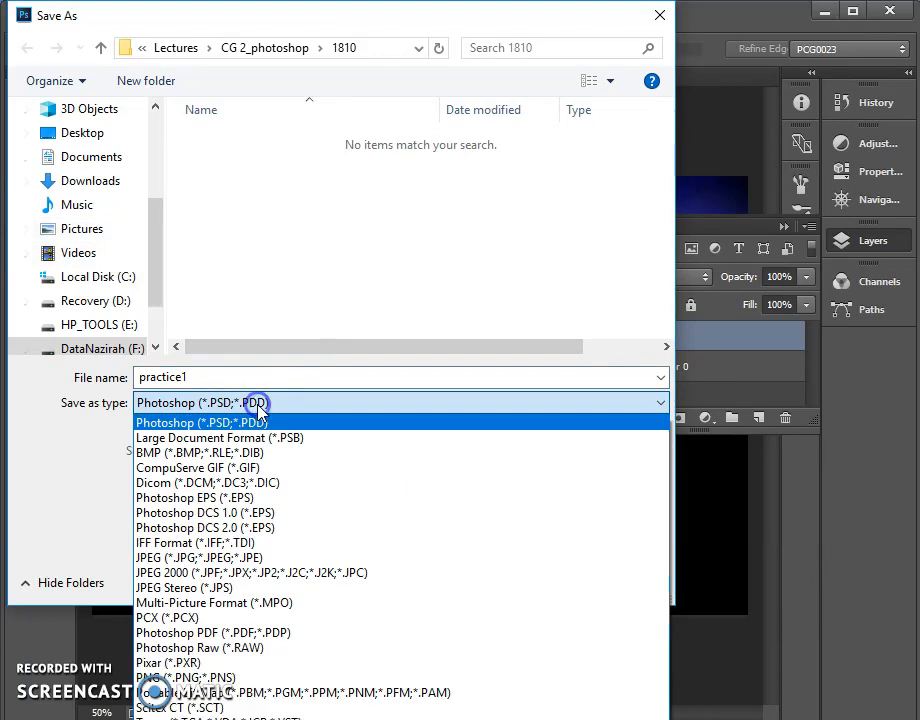
click(251, 557)
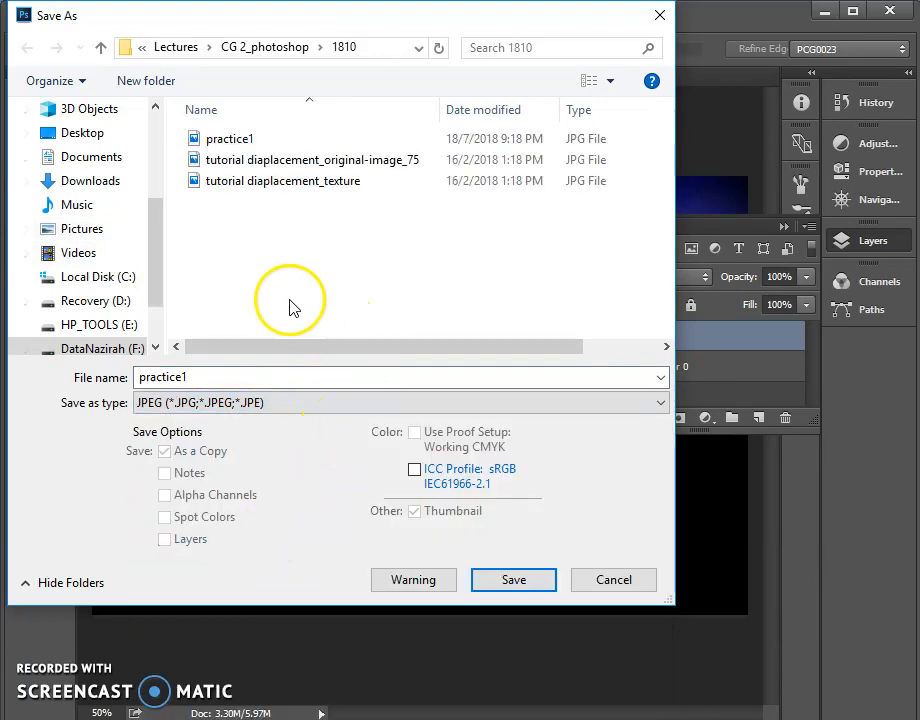
double_click(199, 376)
click(181, 377)
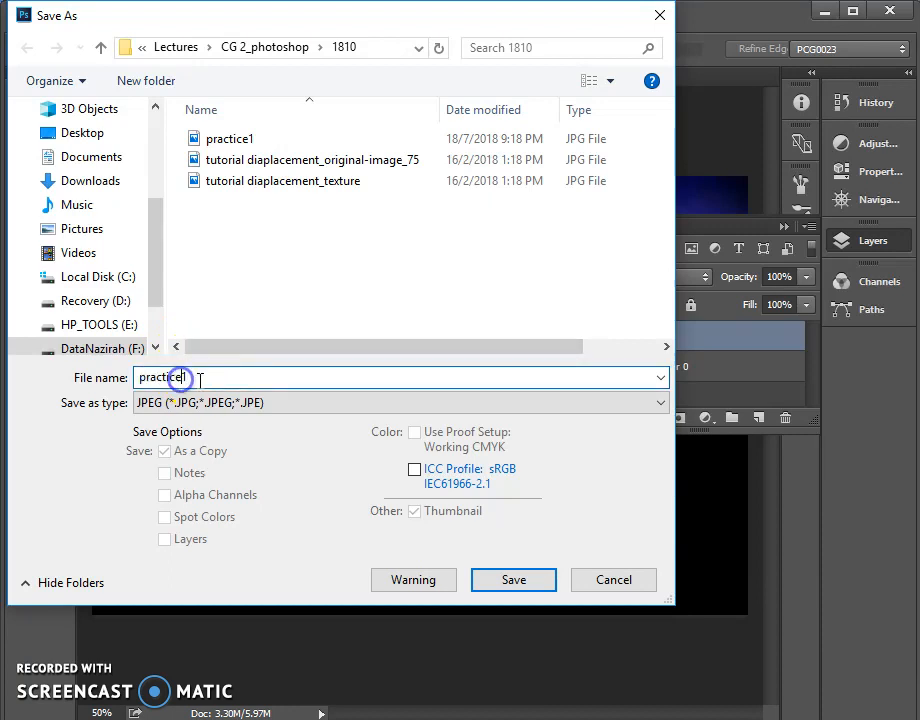
text(_mu028590)
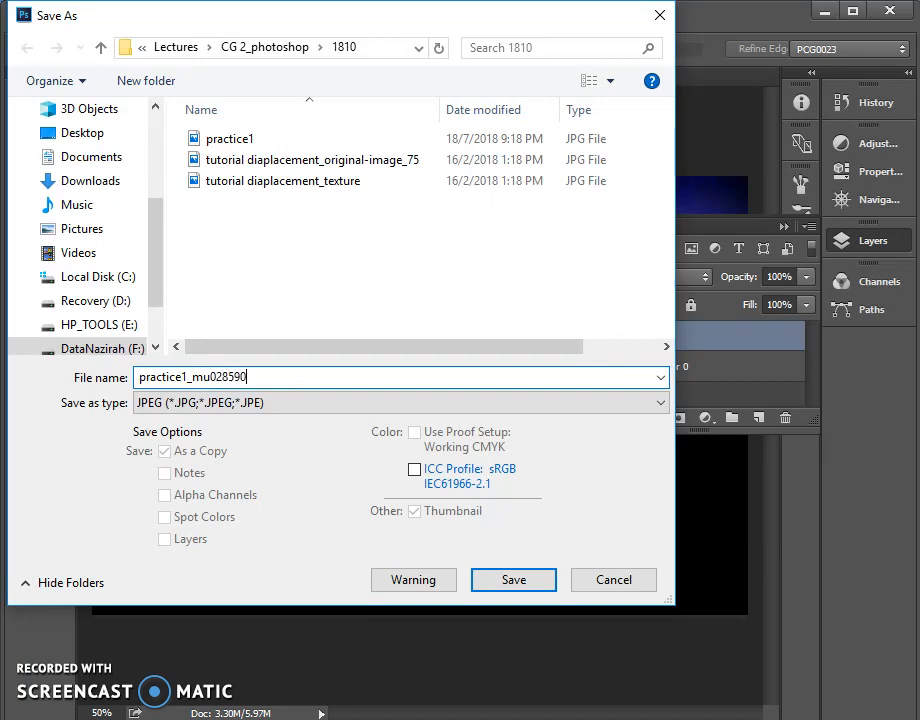
click(514, 580)
Compare the JPEG quality presets and finish saving with High quality 8 and the Baseline ("Standard") format.
drag(652, 151, 509, 140)
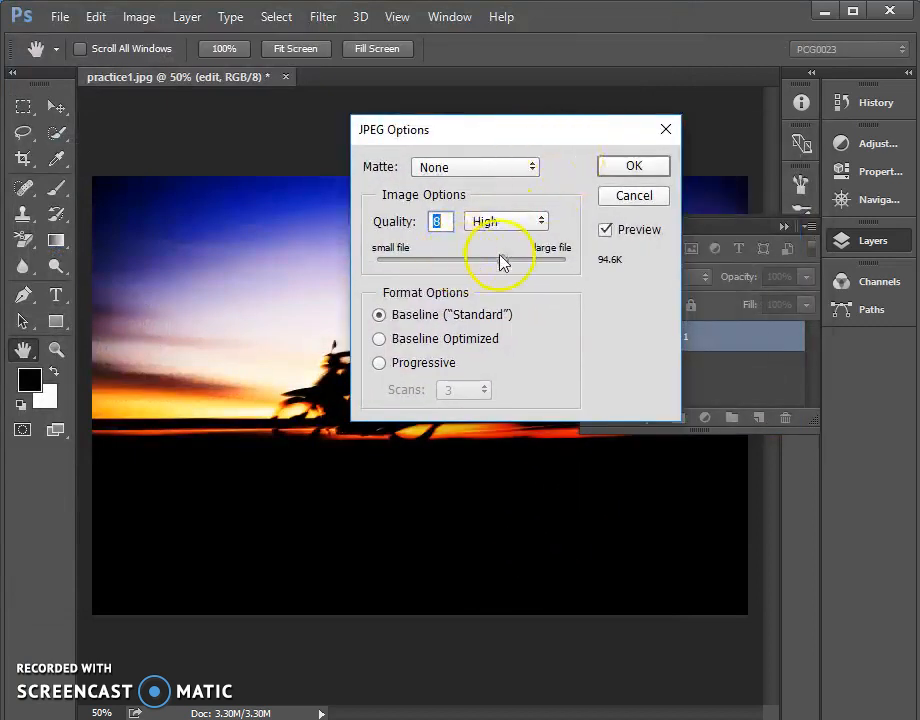
click(543, 221)
click(520, 239)
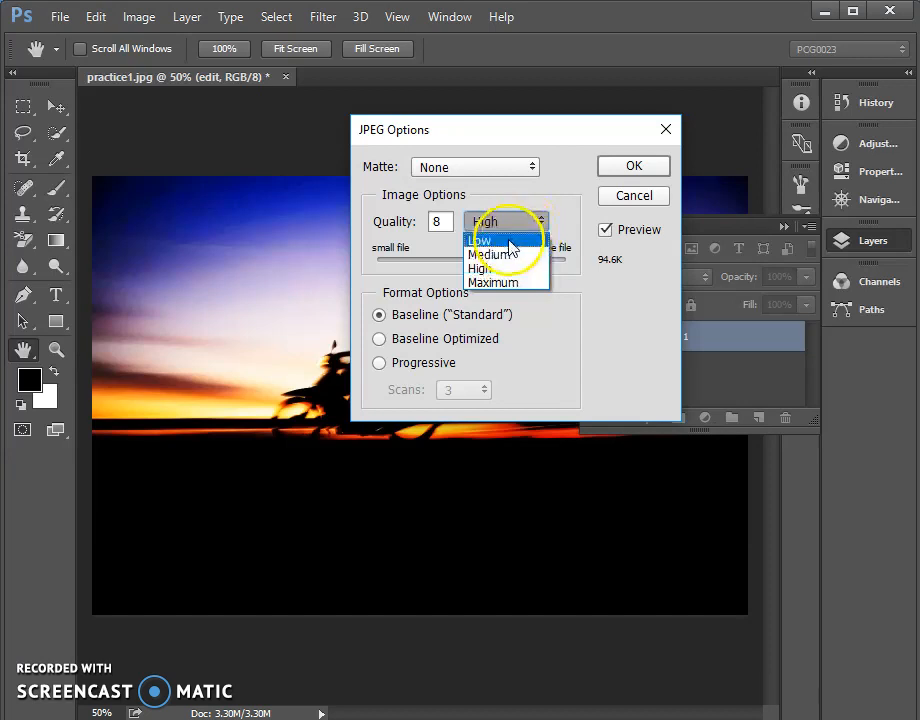
click(543, 222)
click(524, 255)
click(540, 222)
click(513, 267)
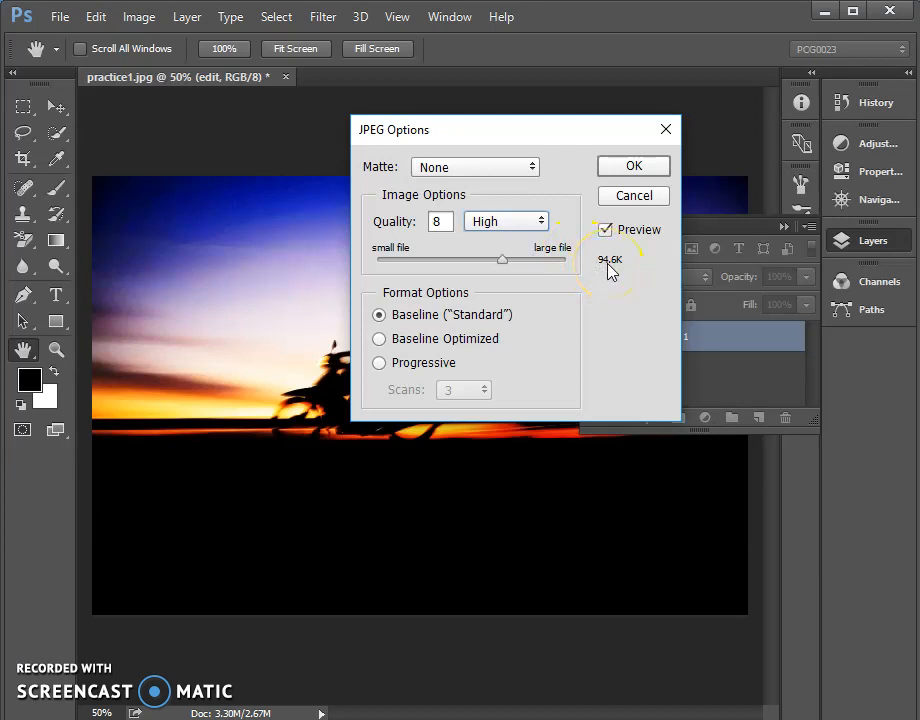
click(633, 167)
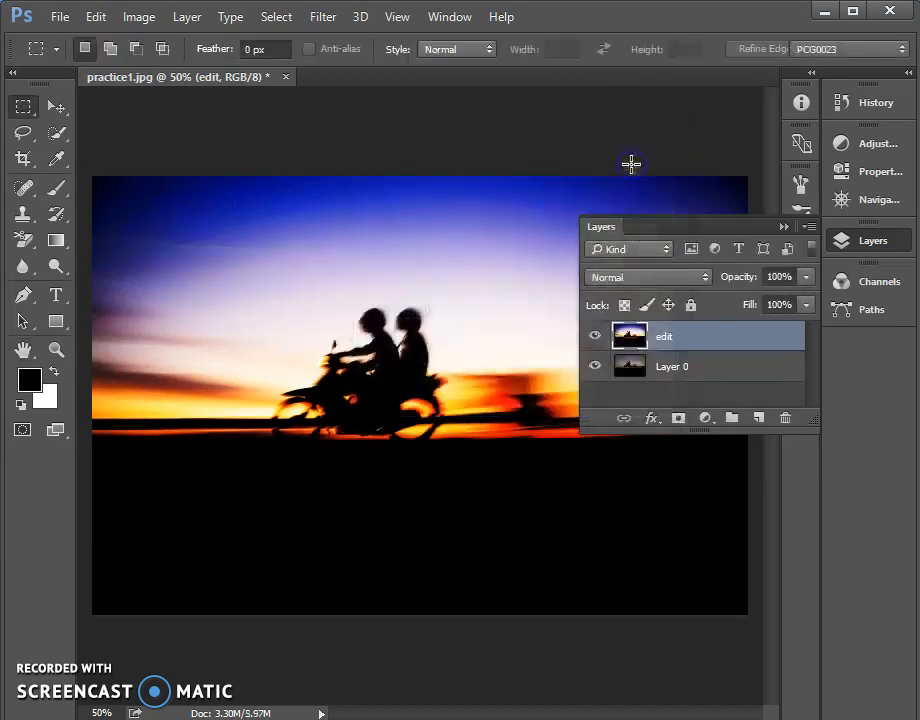